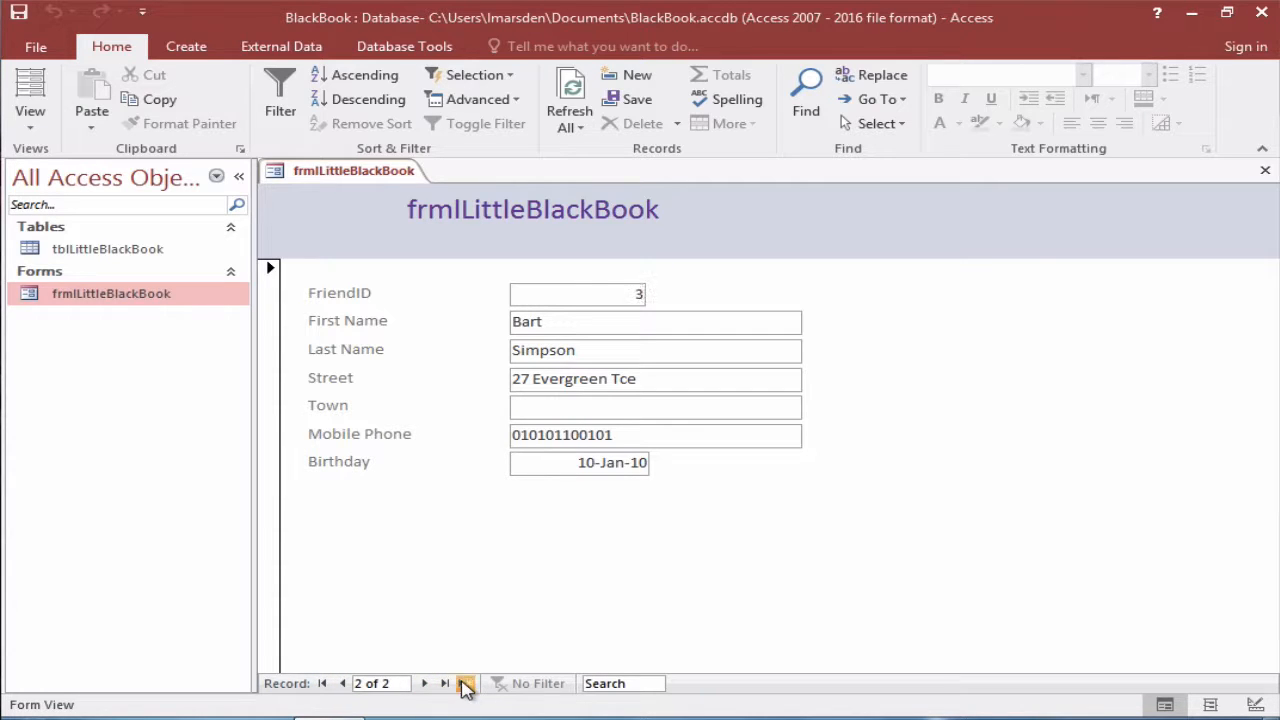
# Go to a new blank record in the form, and switch the form to Design View.
pyautogui.click(464, 684)
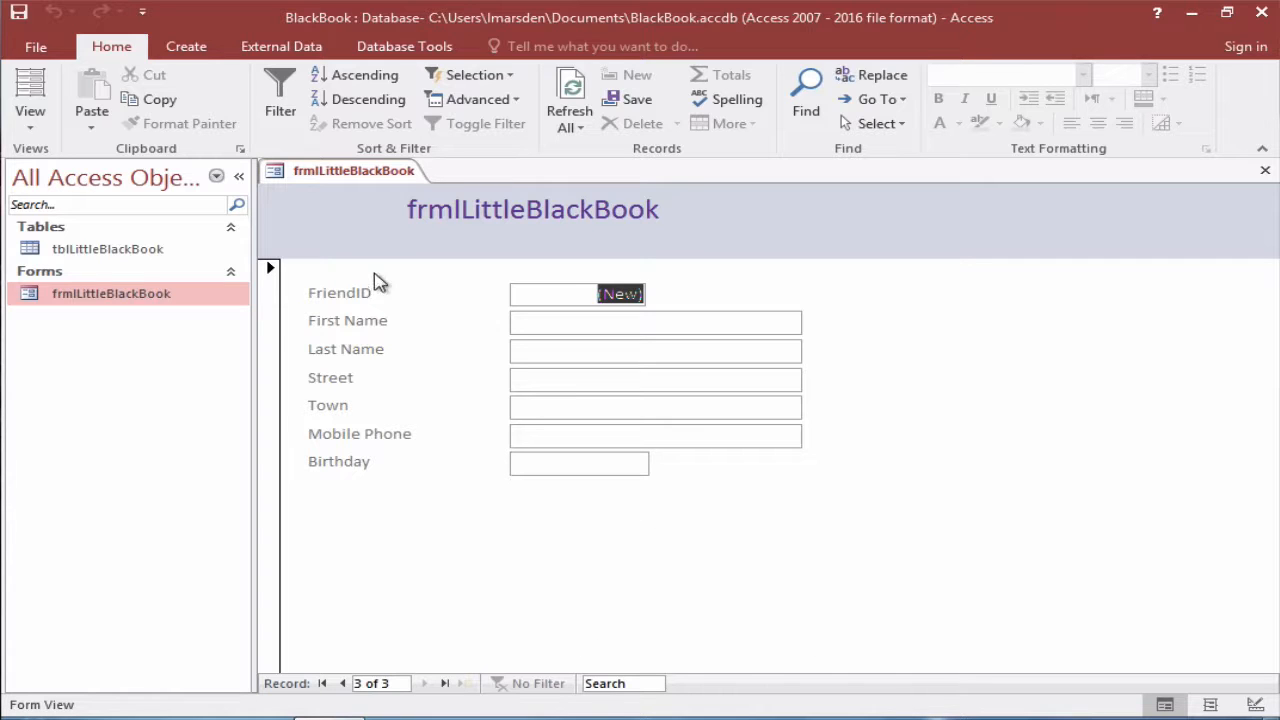
pyautogui.click(35, 118)
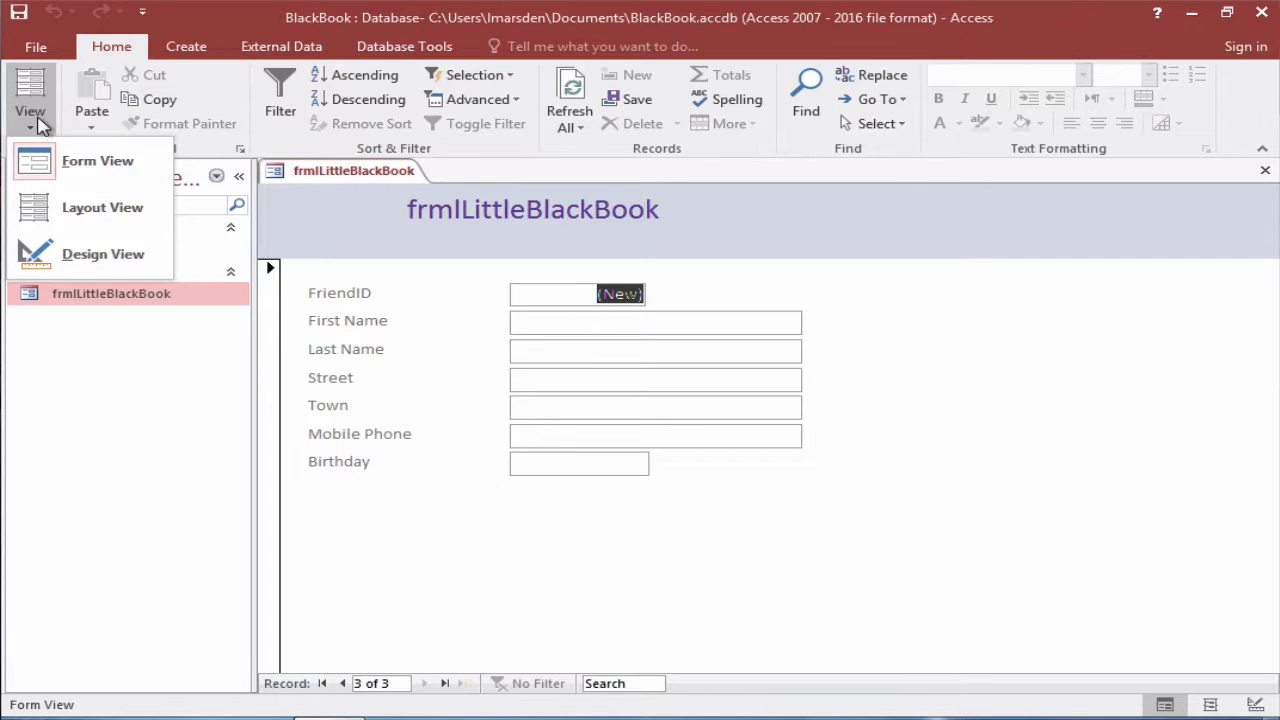
pyautogui.click(28, 254)
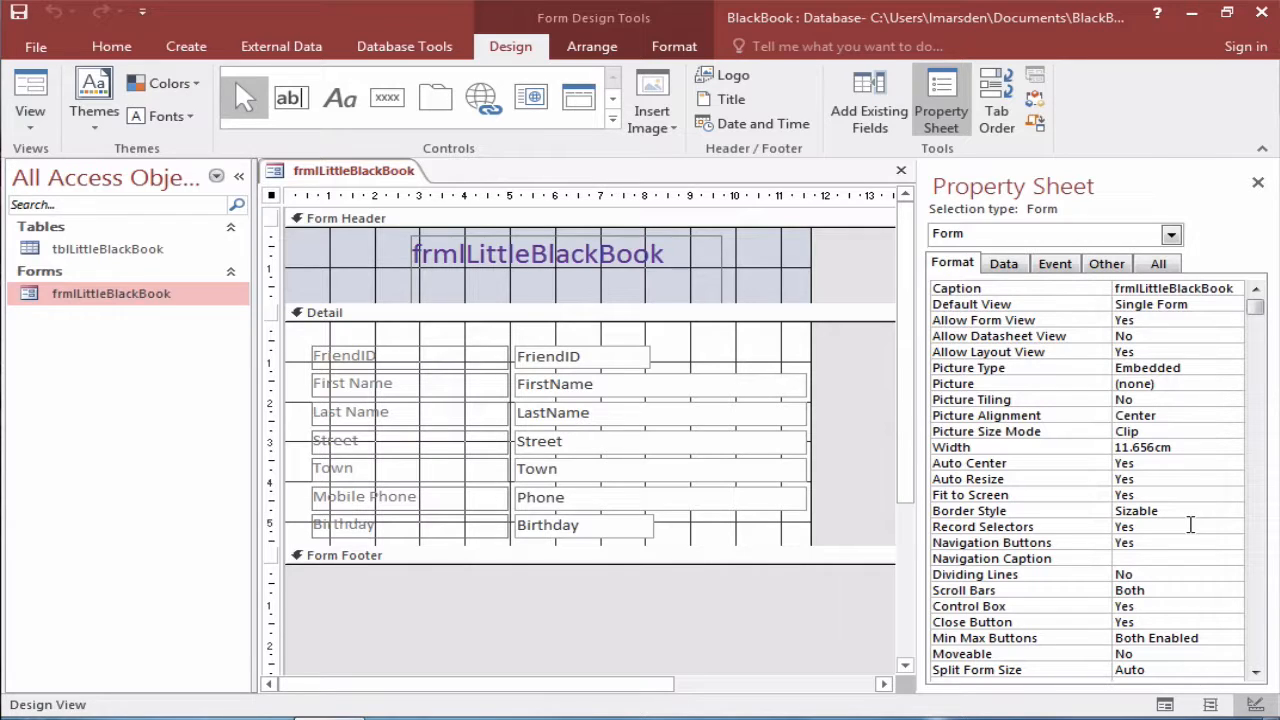
# Set the form's Scroll Bars property to Neither.
pyautogui.click(1148, 622)
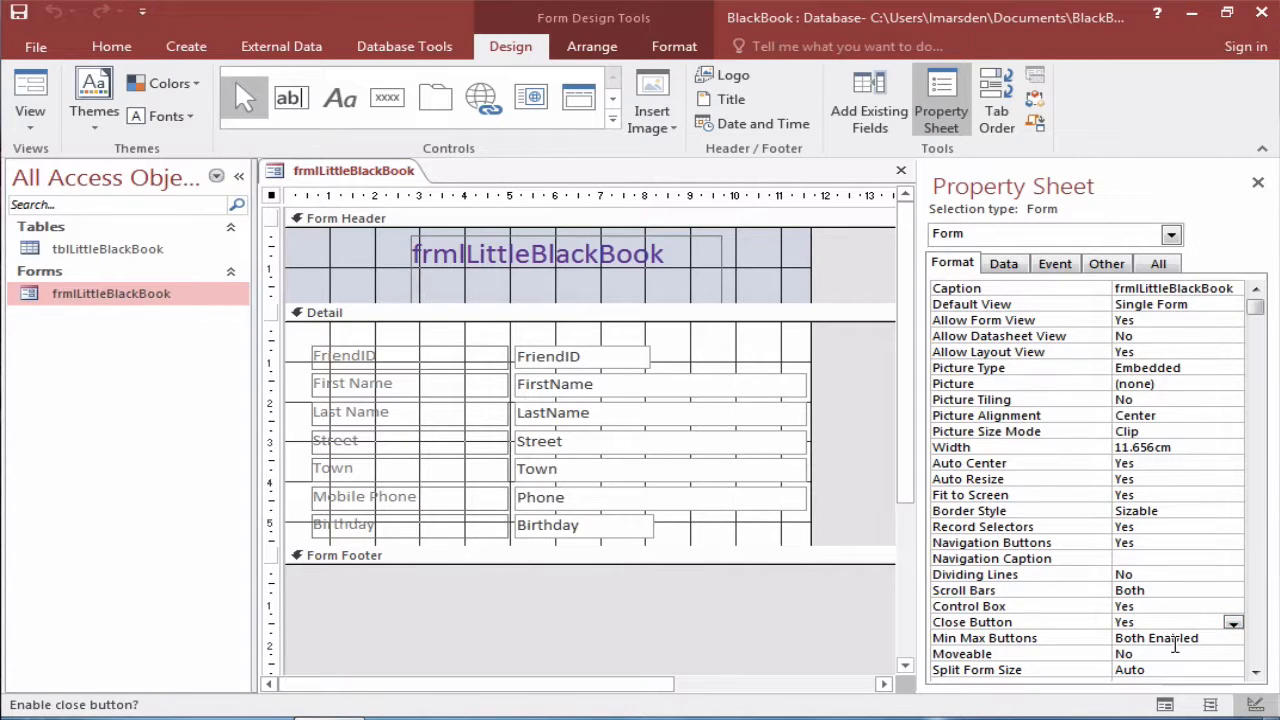
pyautogui.click(1174, 587)
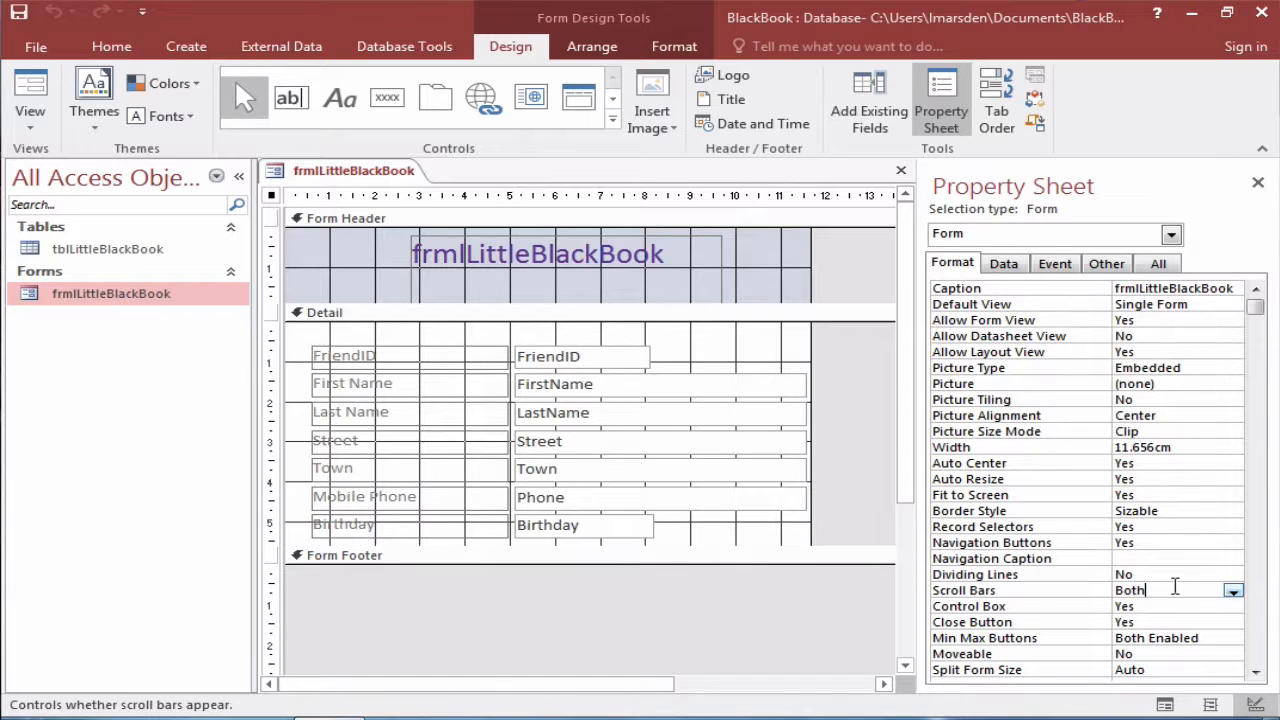
pyautogui.click(1234, 591)
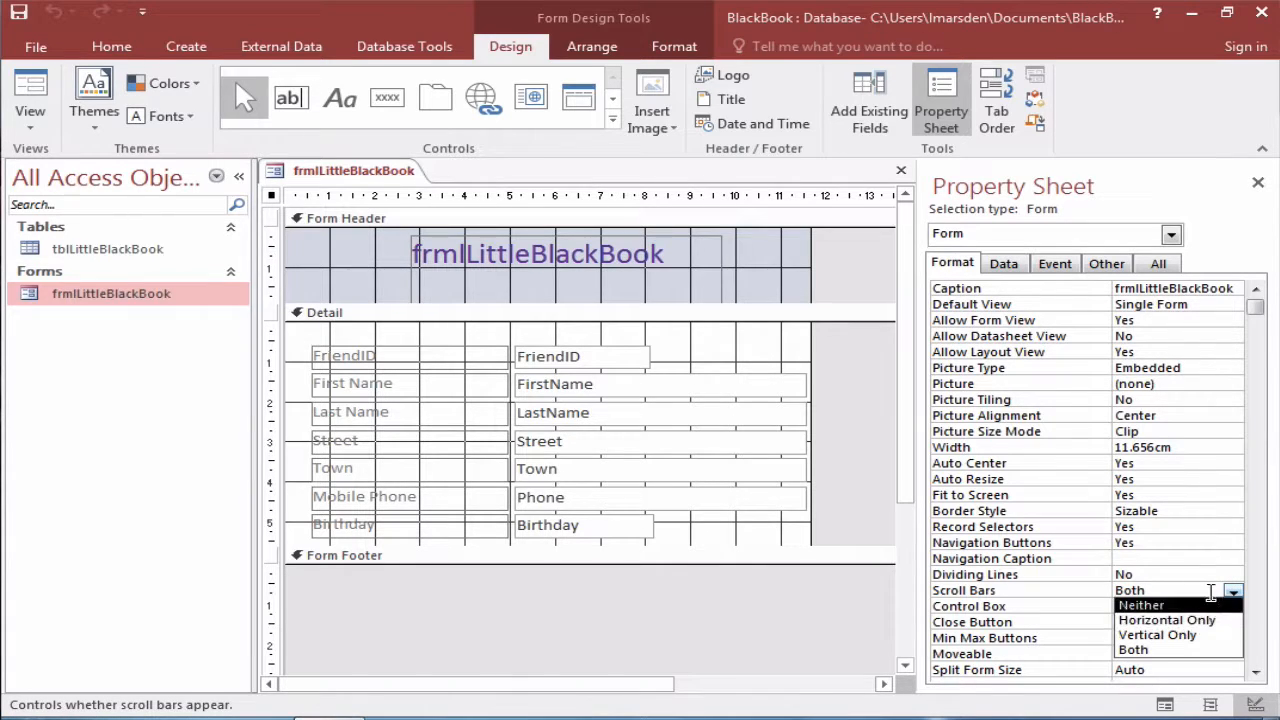
pyautogui.click(1206, 605)
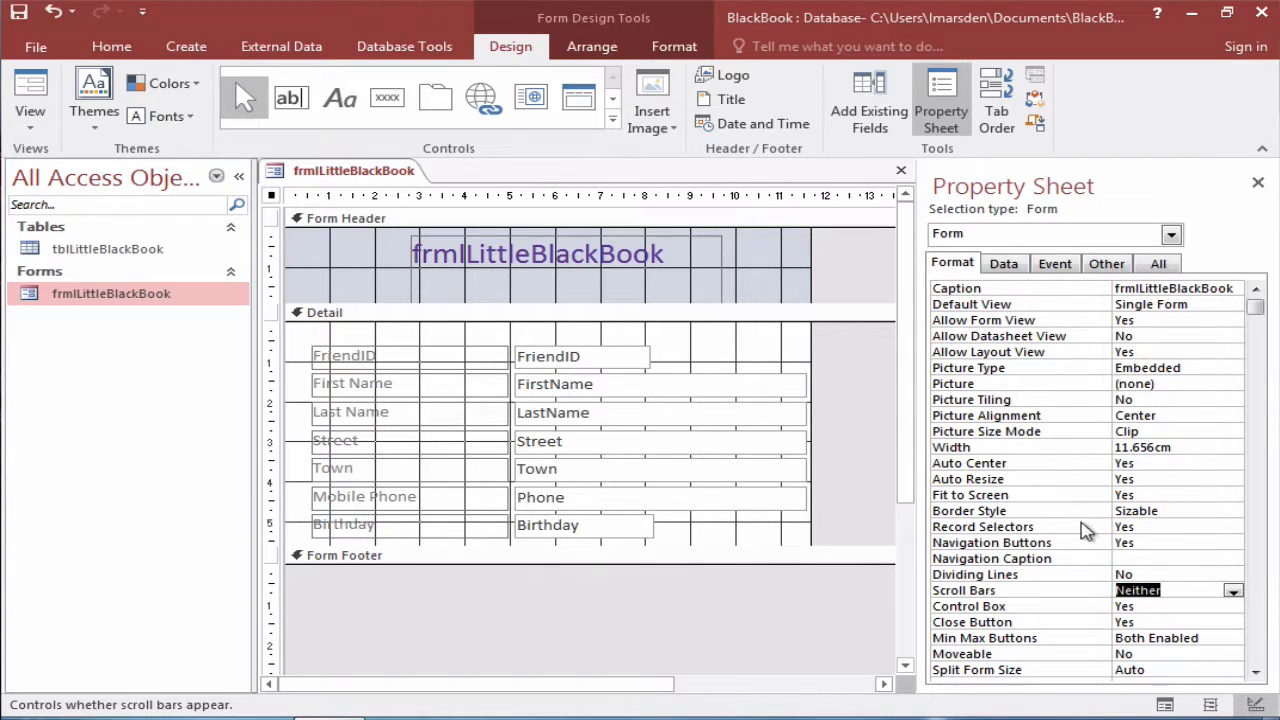
# Set the form's Navigation Buttons property to No and show the result in Form View.
pyautogui.click(1152, 542)
pyautogui.click(1236, 548)
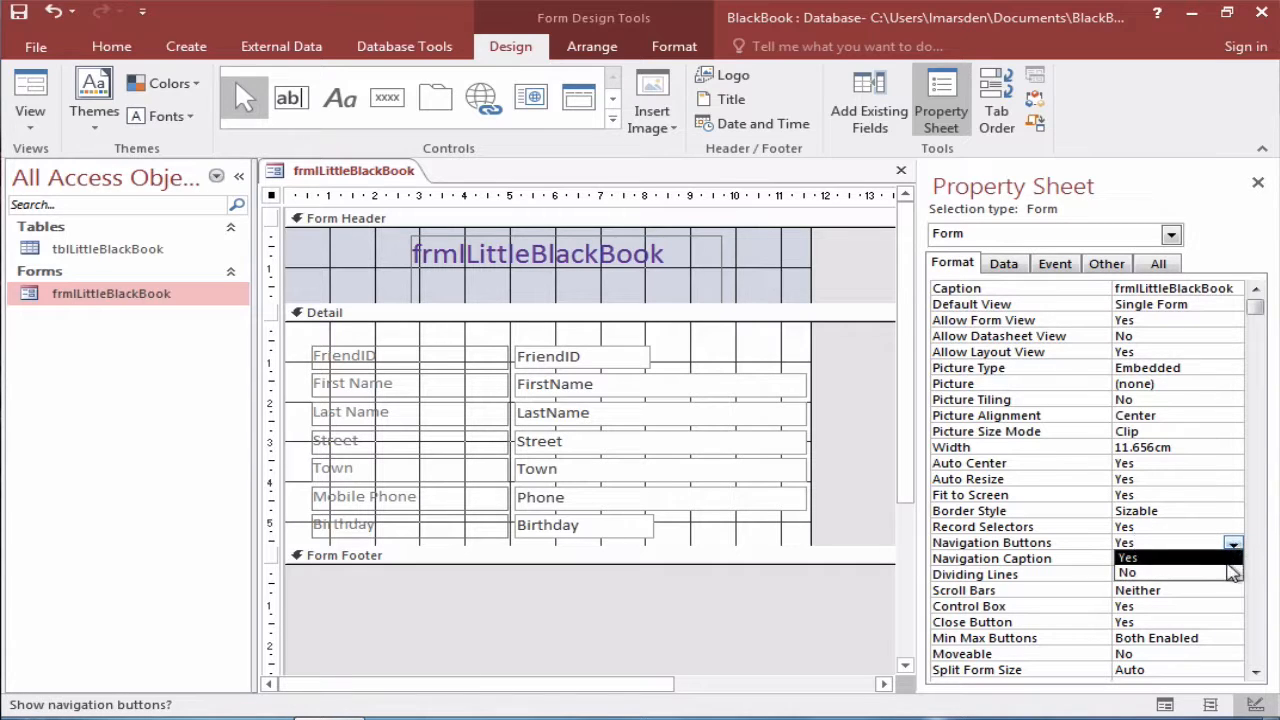
pyautogui.click(1232, 574)
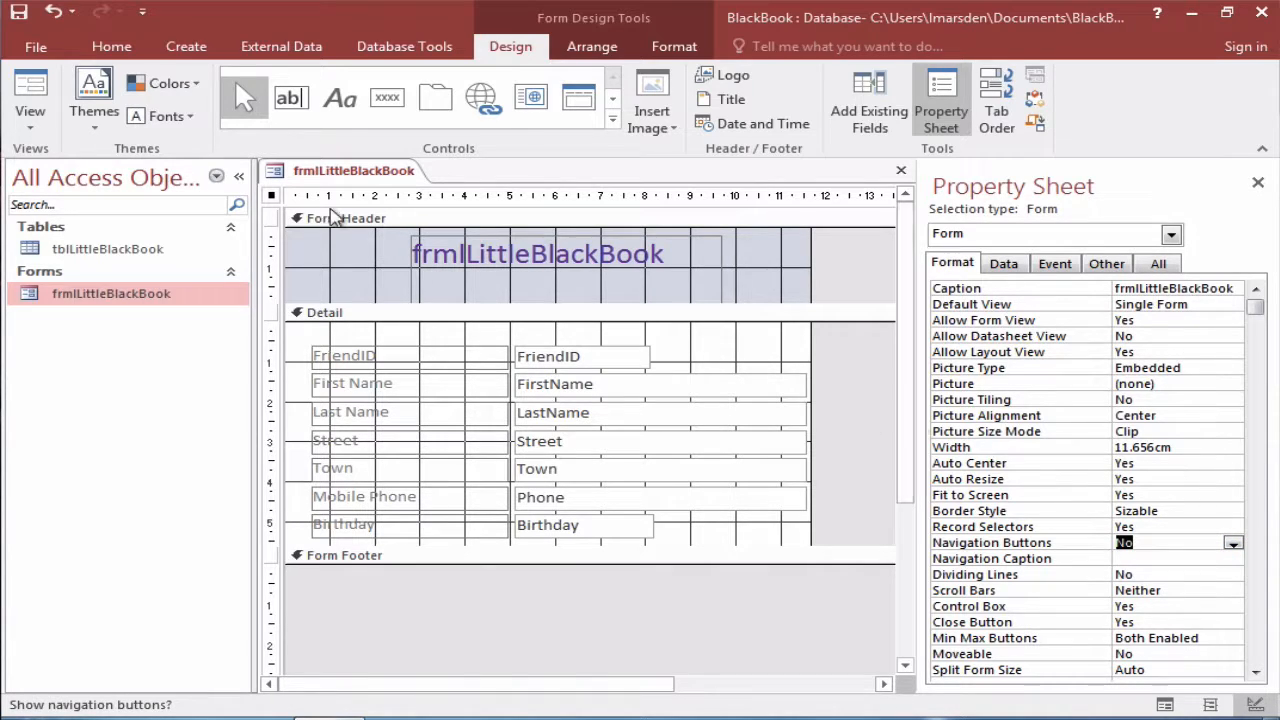
pyautogui.click(30, 90)
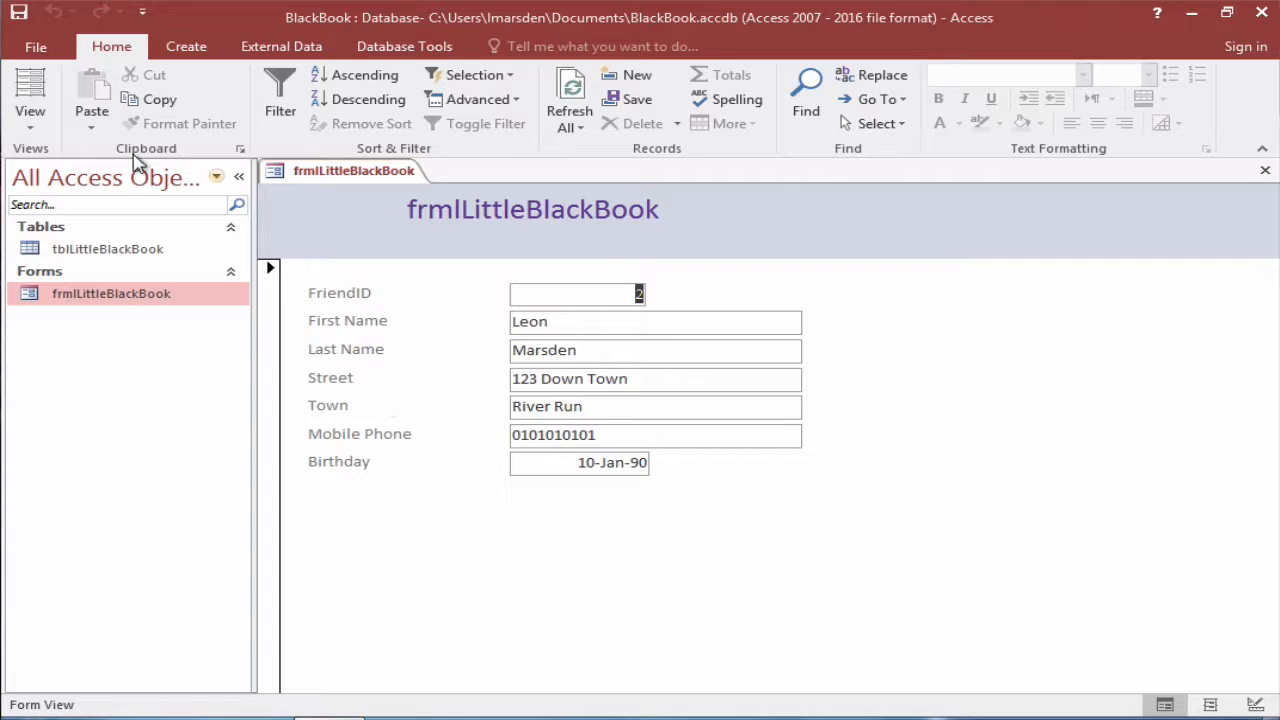
# Return to Design View, open up the form footer to about 1.5 cm and extend the Detail section to about 7.8 cm high.
pyautogui.click(30, 122)
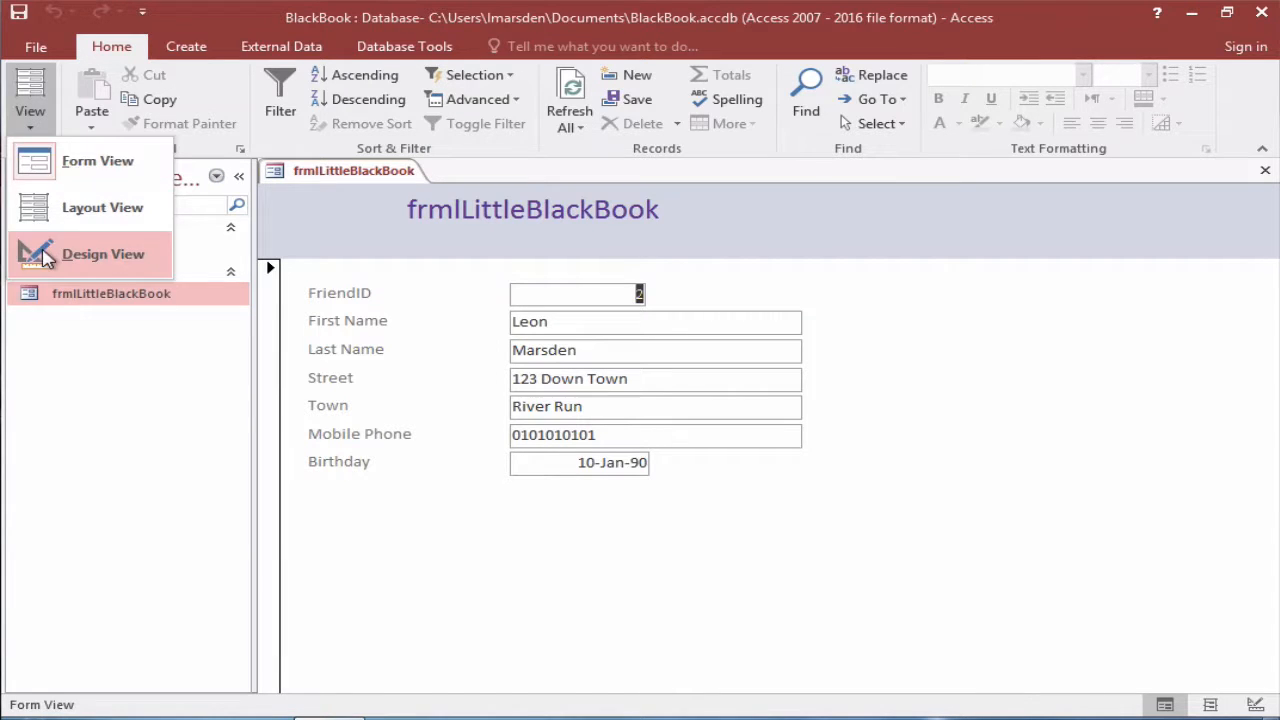
pyautogui.click(47, 261)
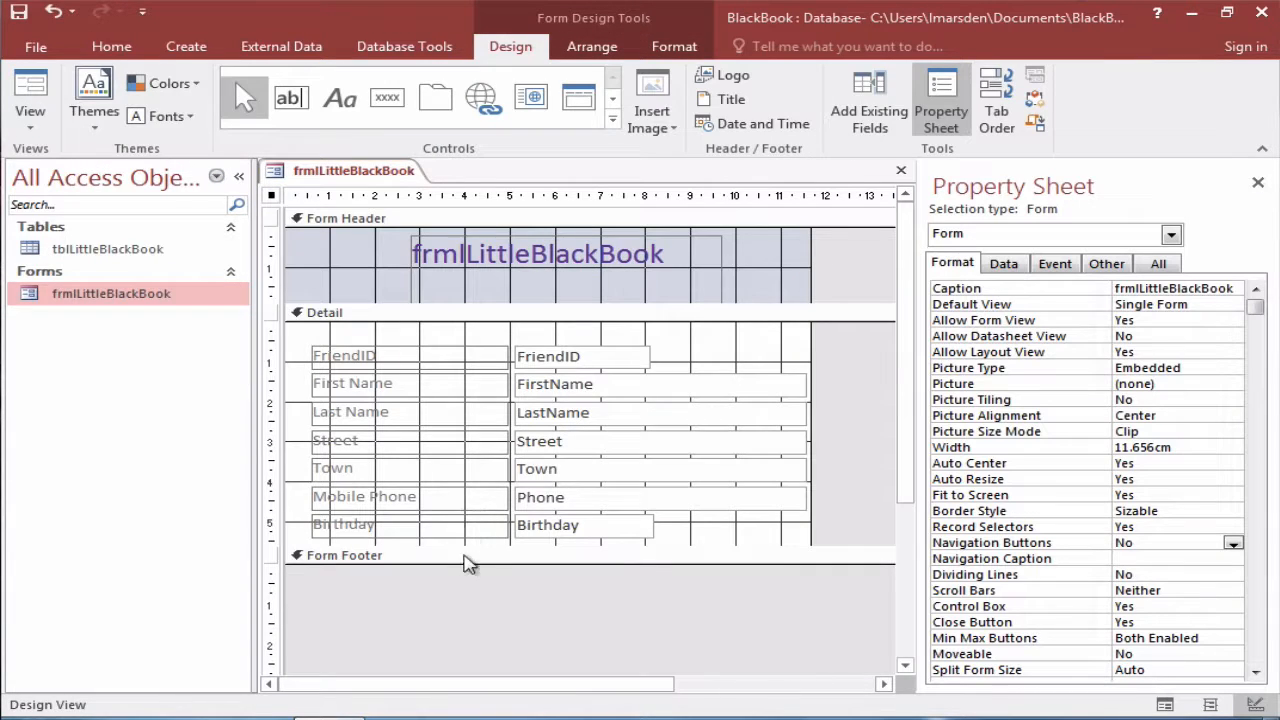
pyautogui.moveTo(463, 563); pyautogui.dragTo(458, 625)
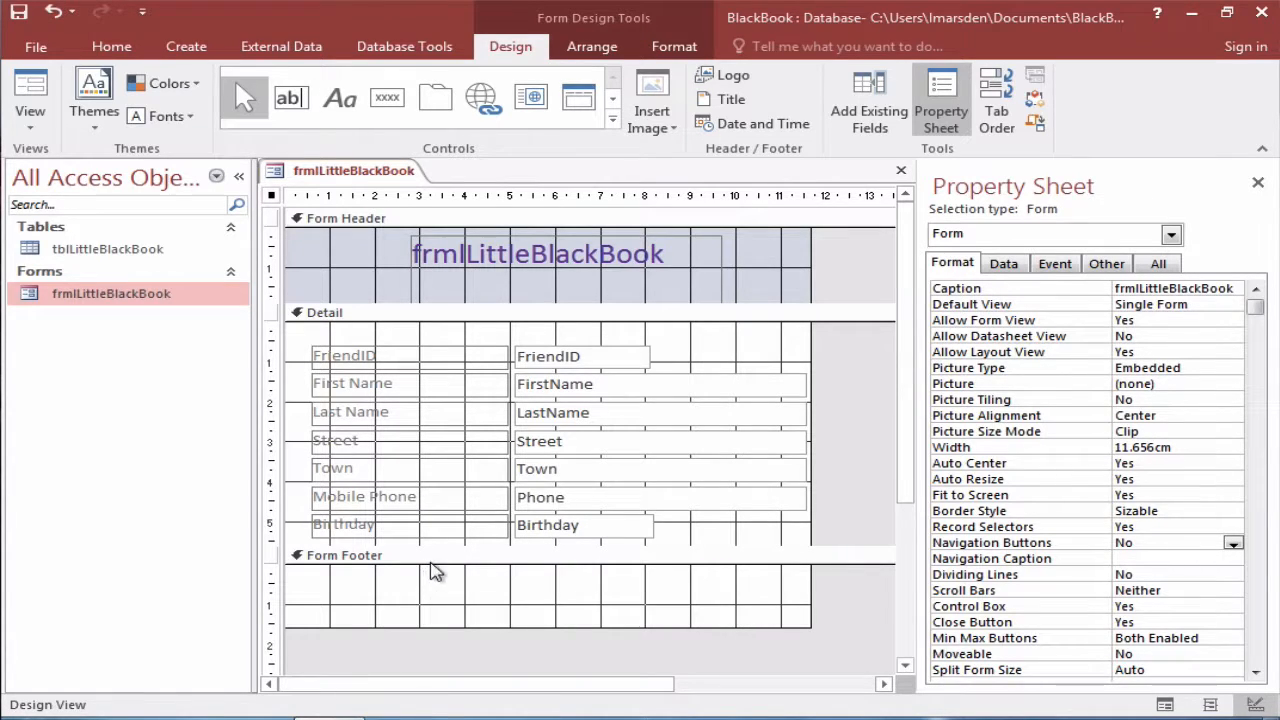
pyautogui.moveTo(444, 547); pyautogui.dragTo(443, 598)
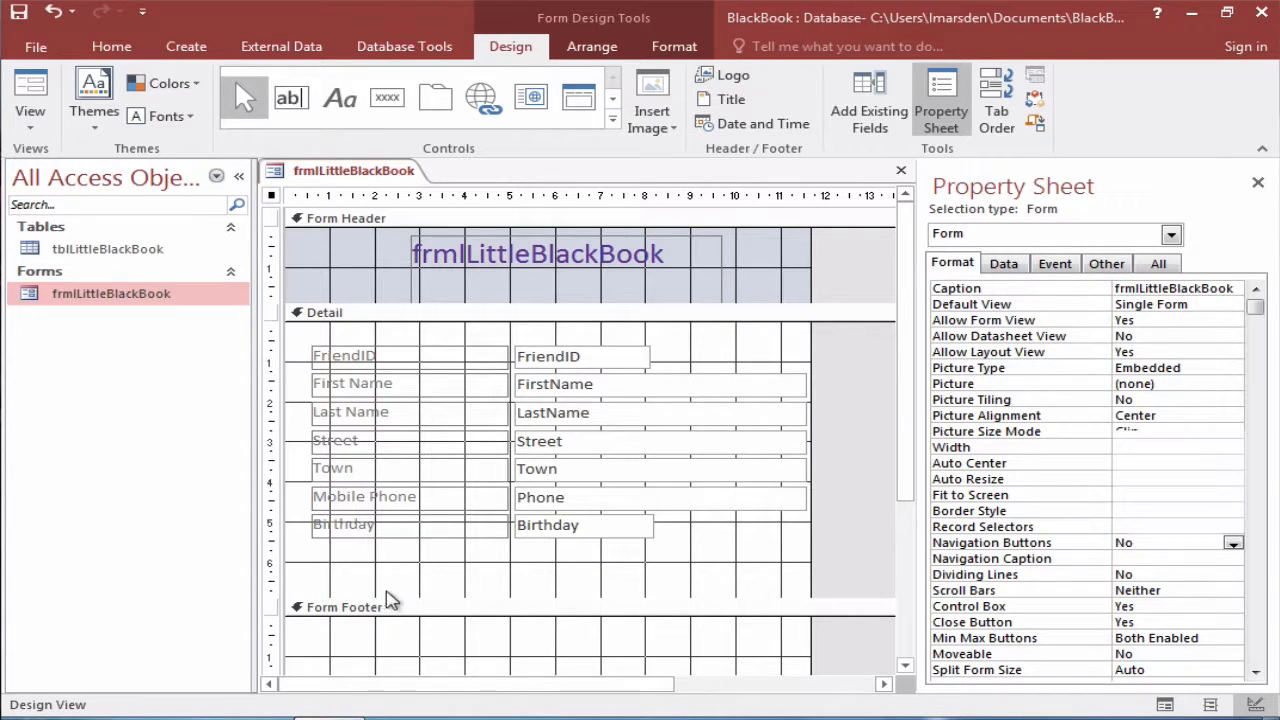
pyautogui.moveTo(397, 597); pyautogui.dragTo(396, 631)
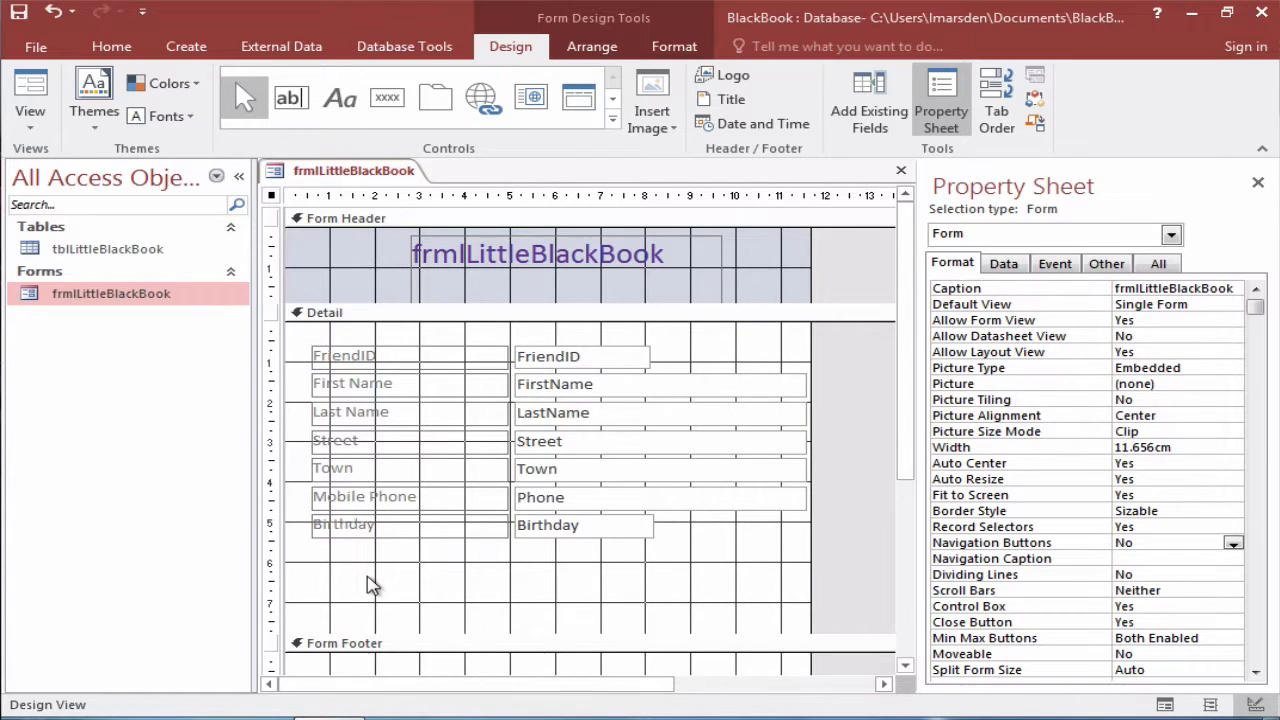
# Draw a command button below the Birthday field and assign it the Close Form action from Form Operations.
pyautogui.click(393, 108)
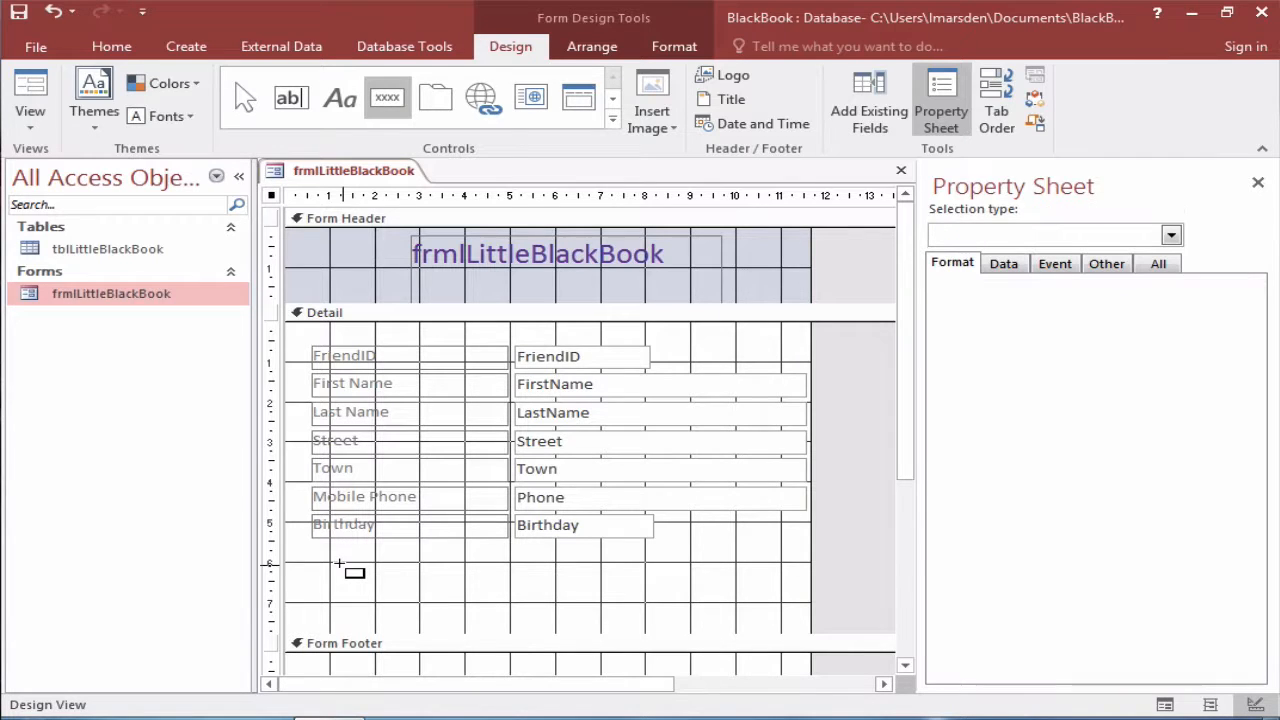
pyautogui.moveTo(342, 566); pyautogui.dragTo(403, 609)
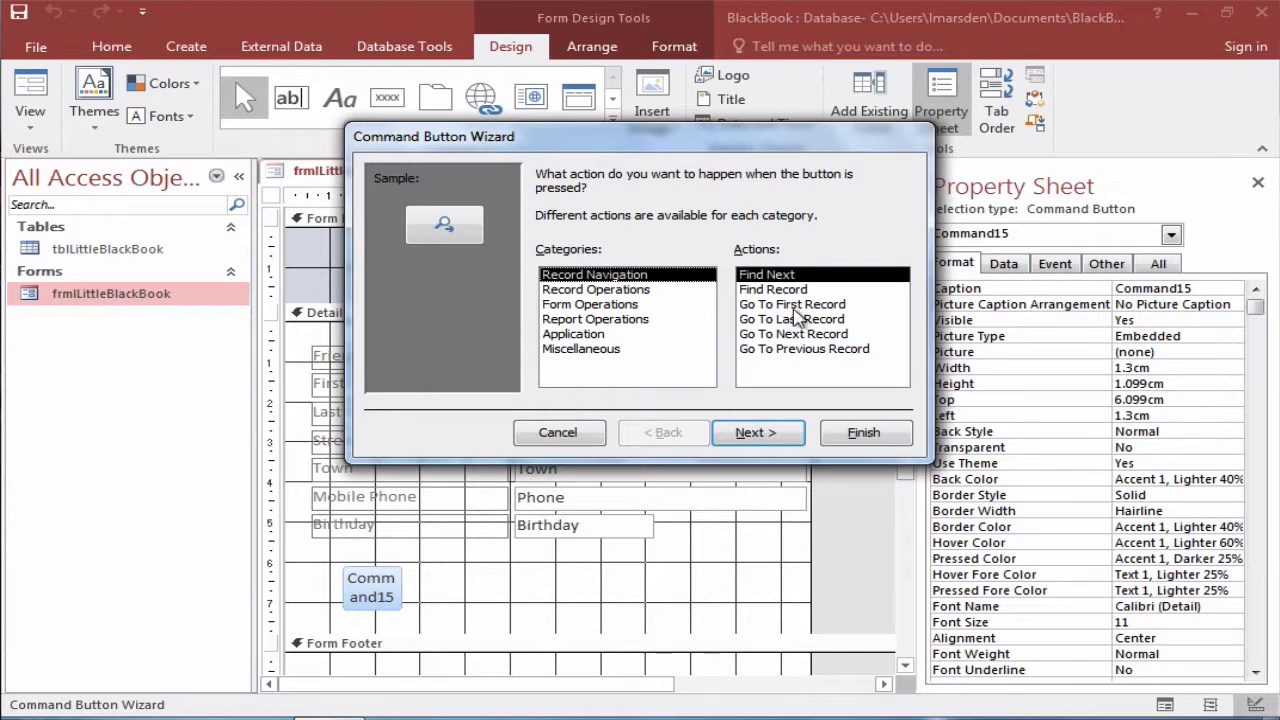
pyautogui.click(640, 290)
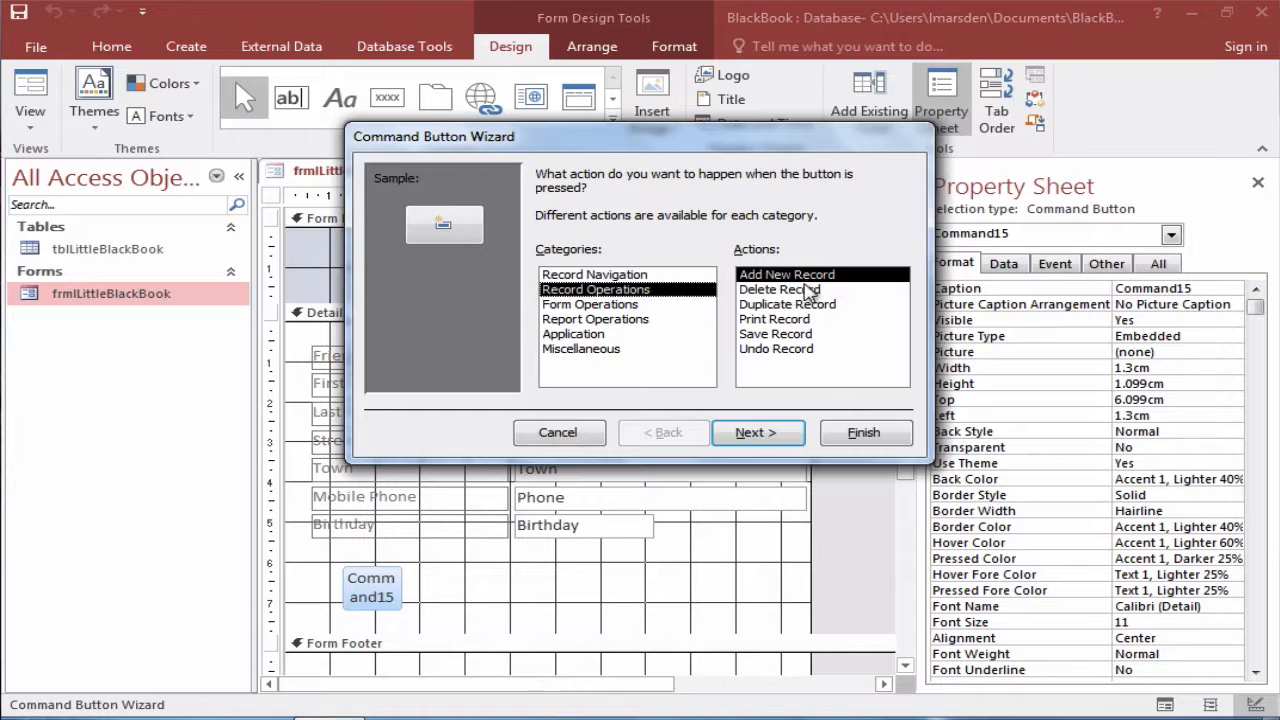
pyautogui.click(628, 305)
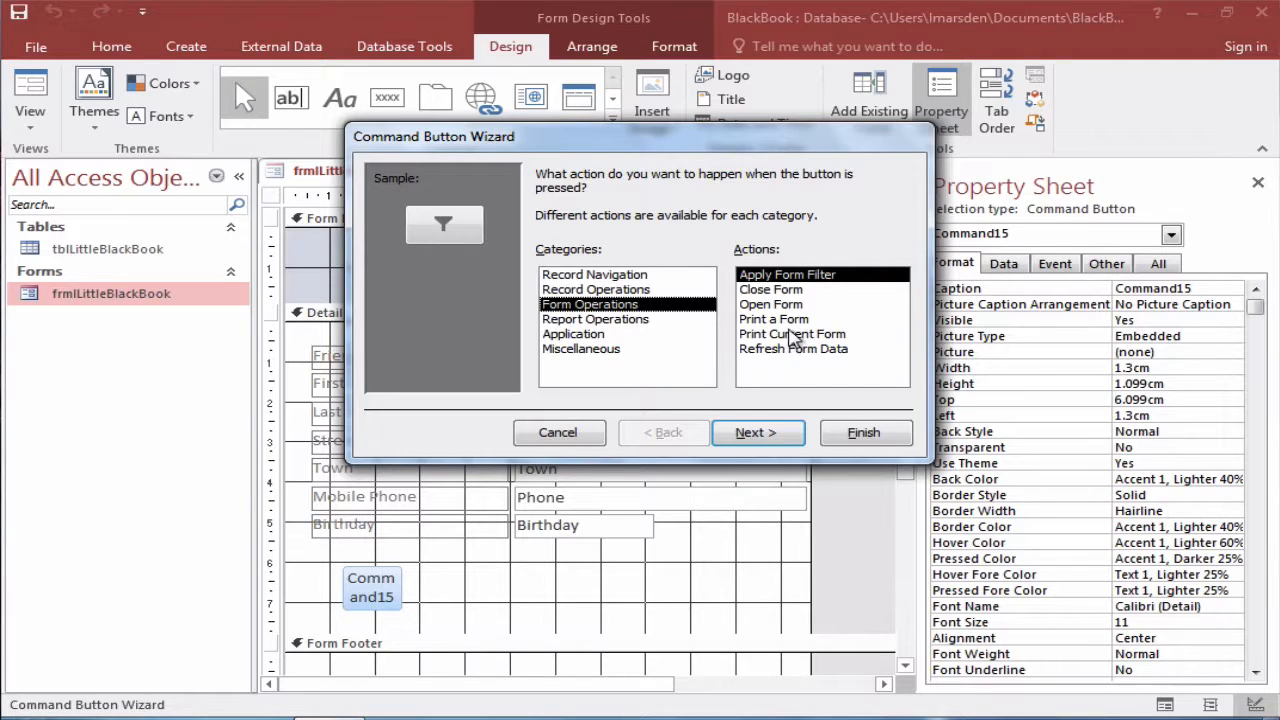
pyautogui.click(762, 290)
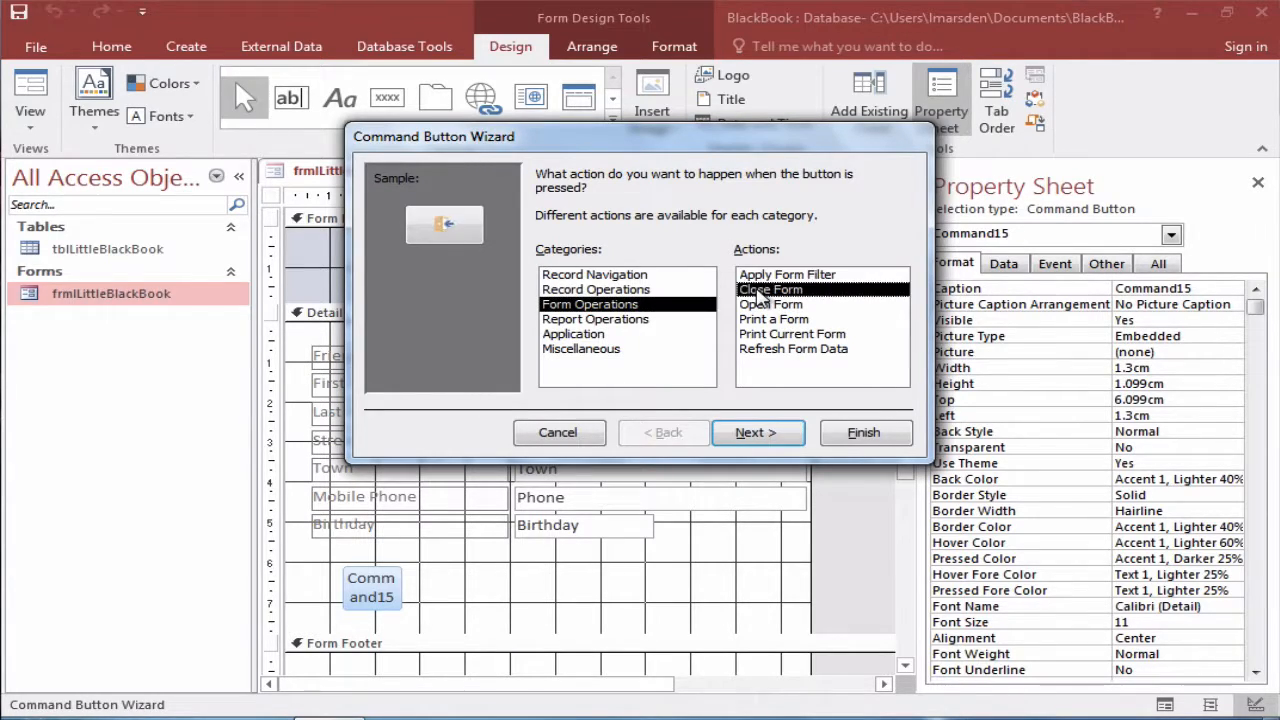
pyautogui.click(776, 428)
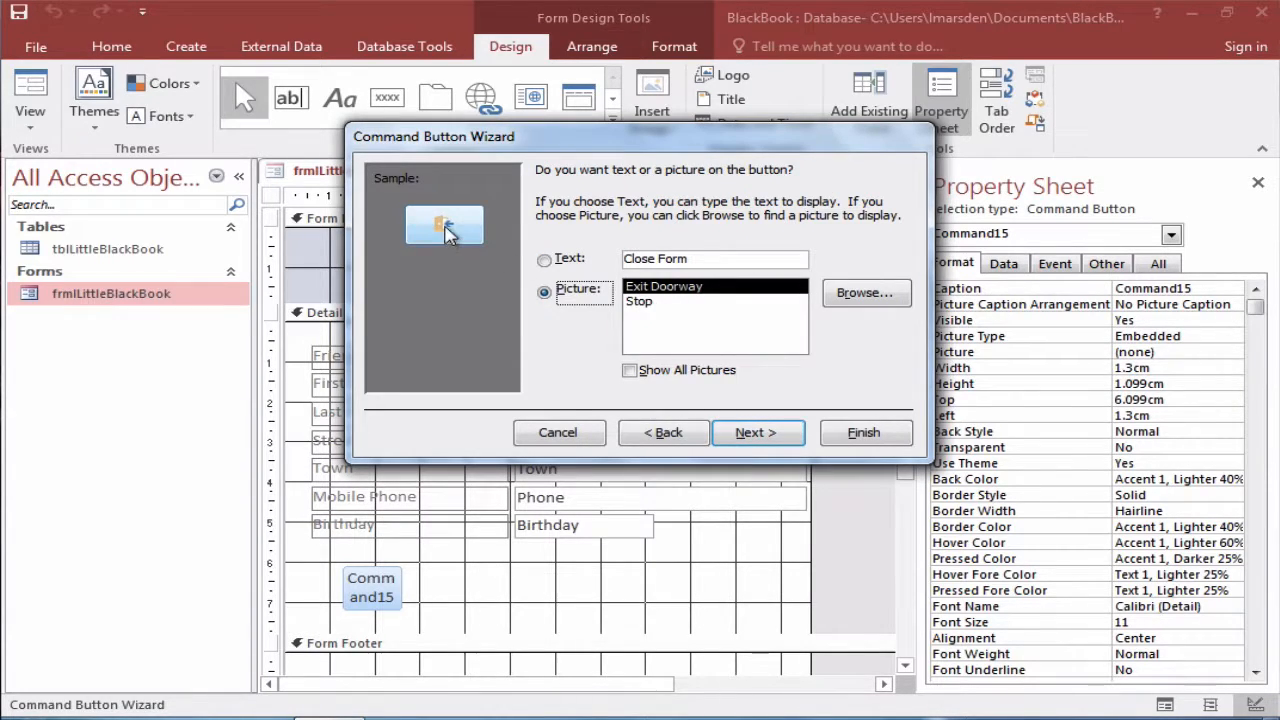
# Give the command button the Stop picture, name it btnStop and finish the wizard.
pyautogui.click(648, 302)
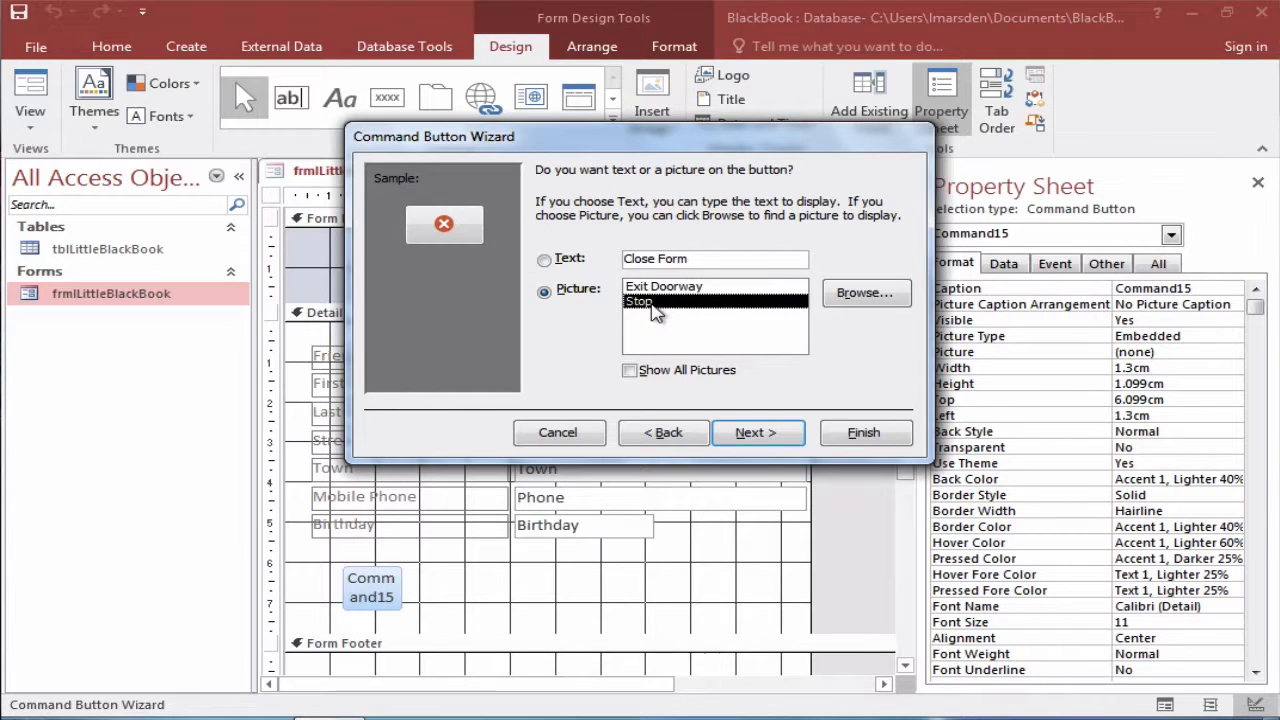
pyautogui.click(770, 438)
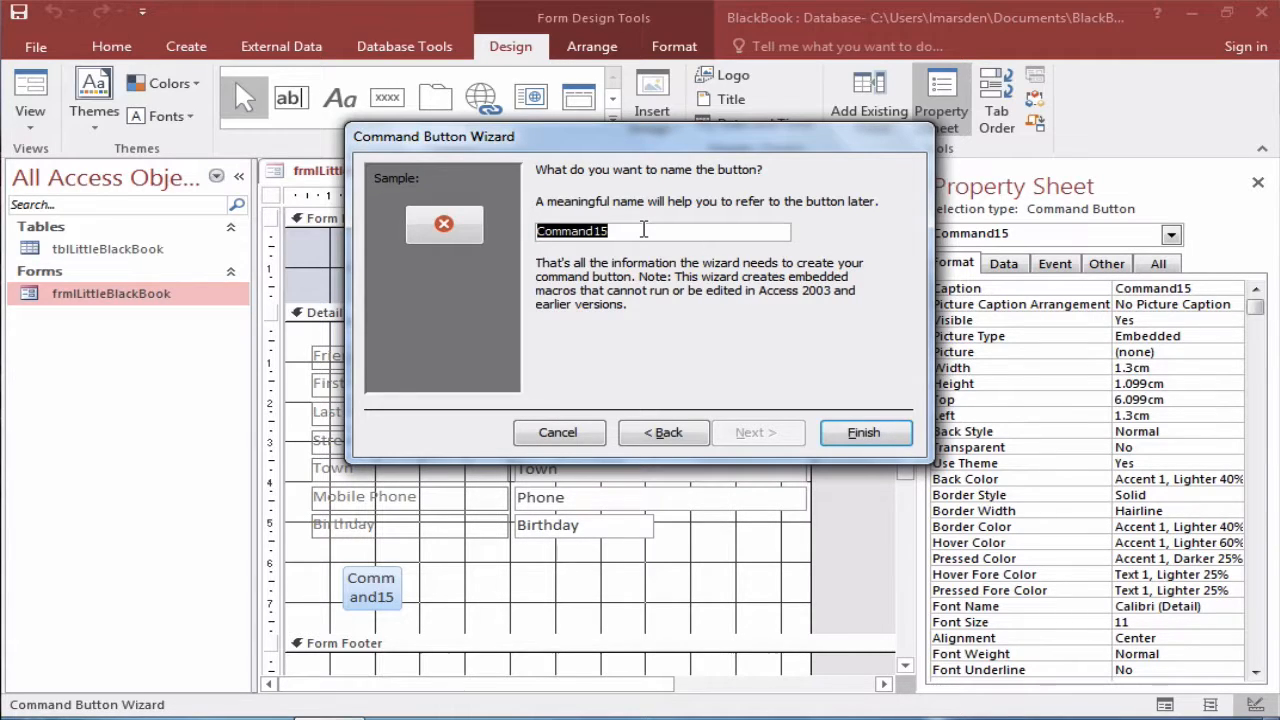
pyautogui.write('Stop')
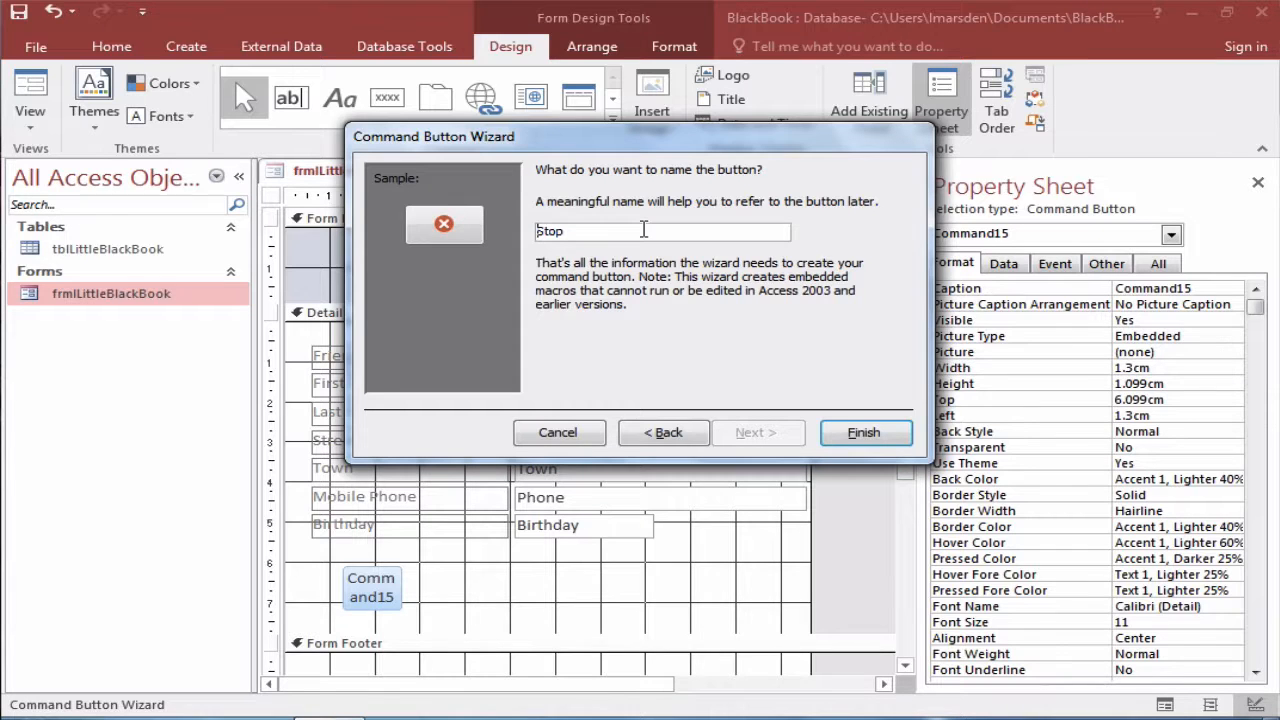
pyautogui.write('tn')
pyautogui.click(855, 432)
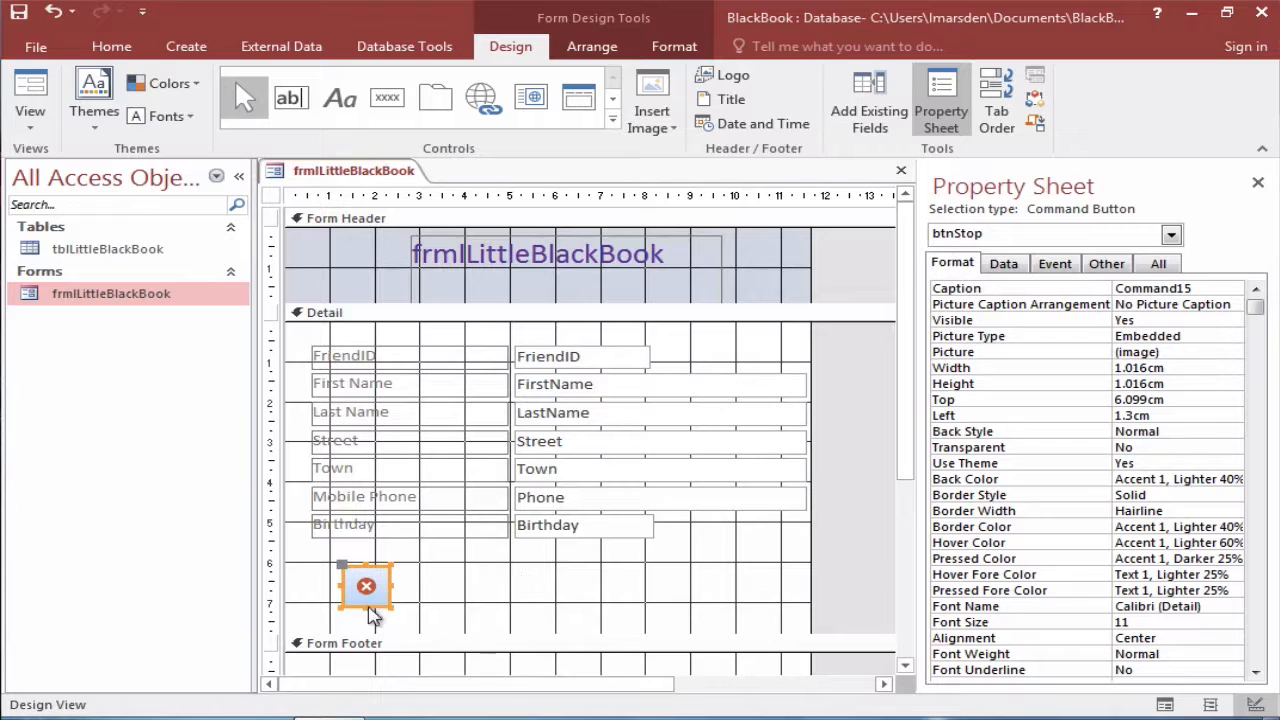
# Move the stop button rightwards below the fields, to about 4 cm from the left and 6 cm from the top.
pyautogui.click(377, 597)
pyautogui.moveTo(377, 597); pyautogui.dragTo(406, 596)
pyautogui.click(422, 603)
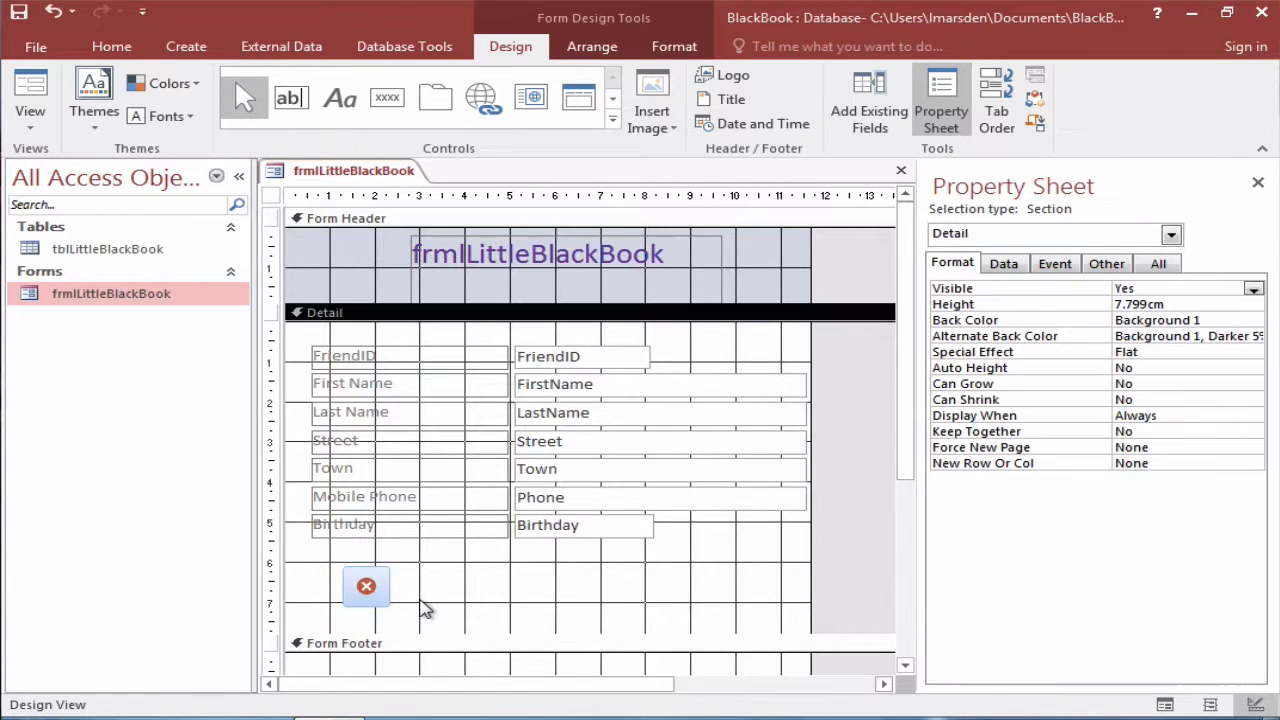
pyautogui.click(384, 598)
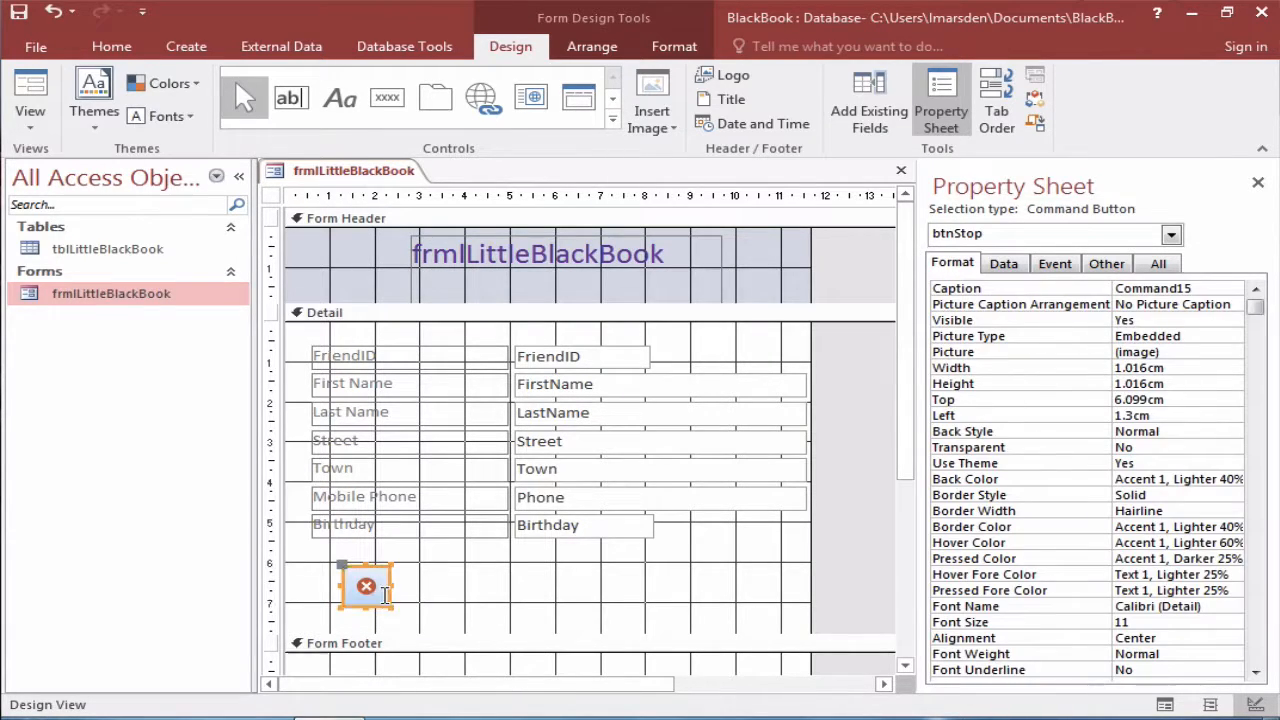
pyautogui.click(380, 611)
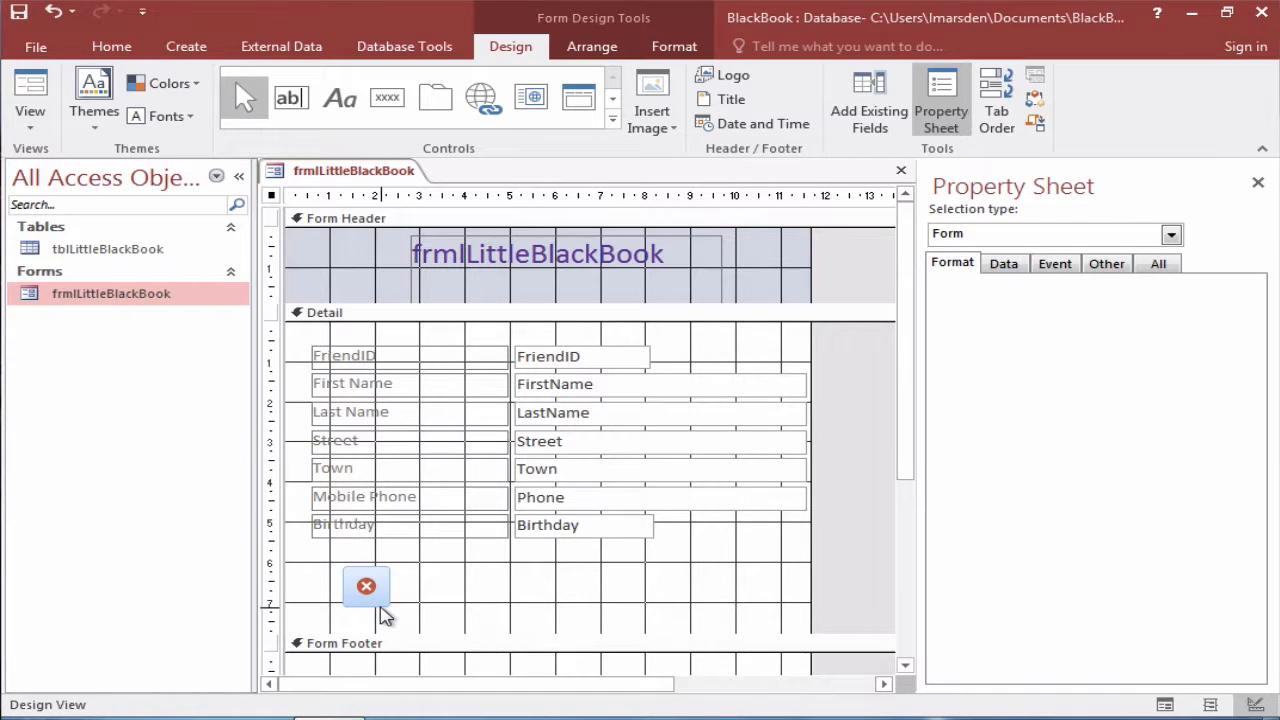
pyautogui.moveTo(372, 590); pyautogui.dragTo(501, 585)
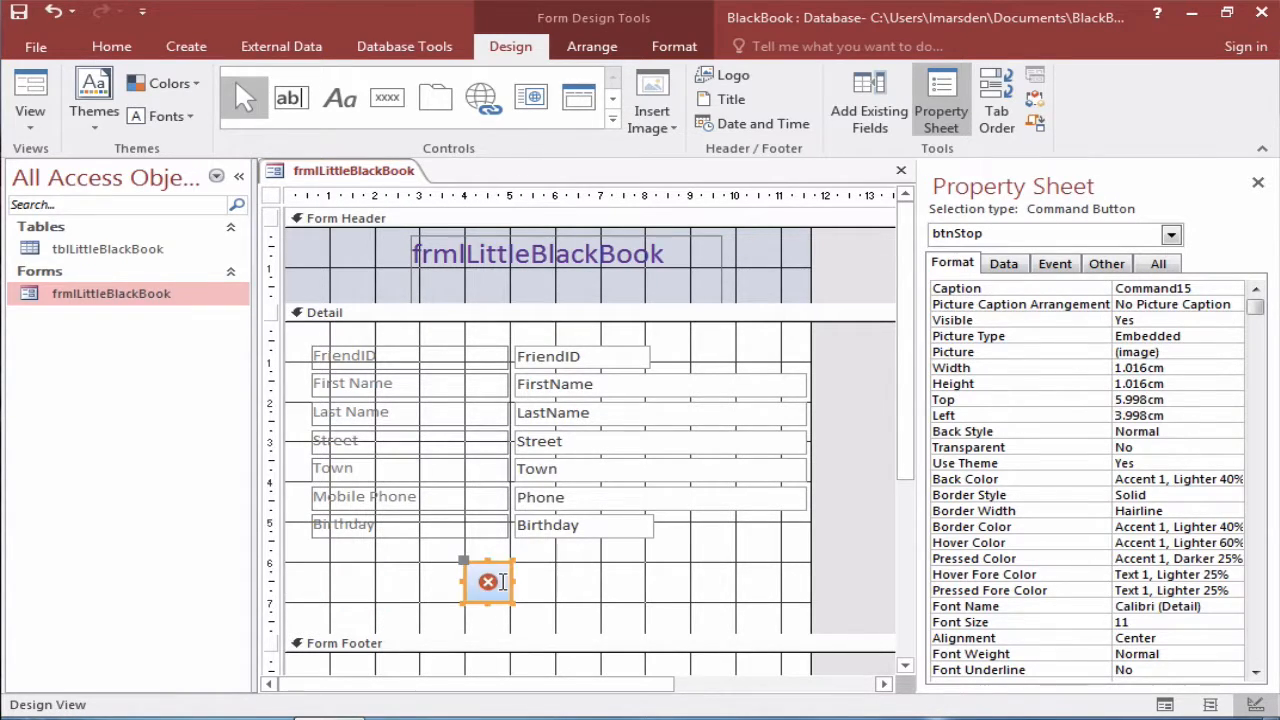
# Select the whole form and set its Close Button property to No.
pyautogui.click(273, 197)
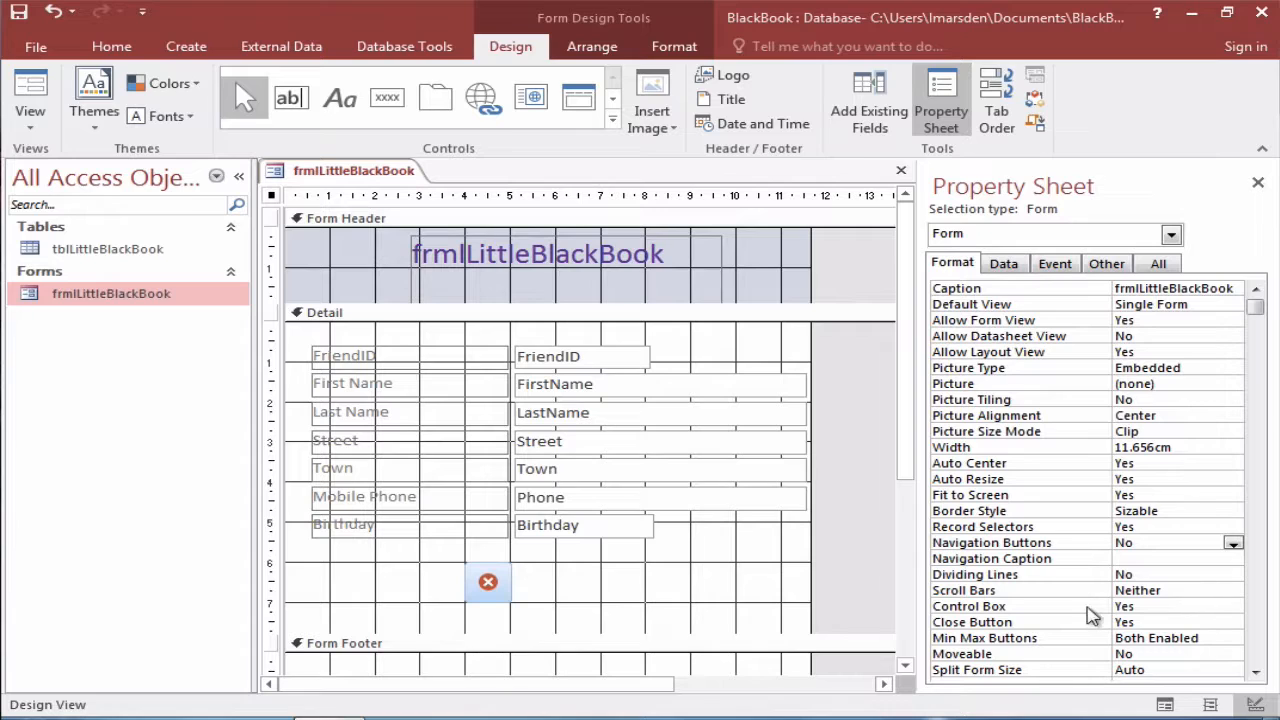
pyautogui.click(1190, 622)
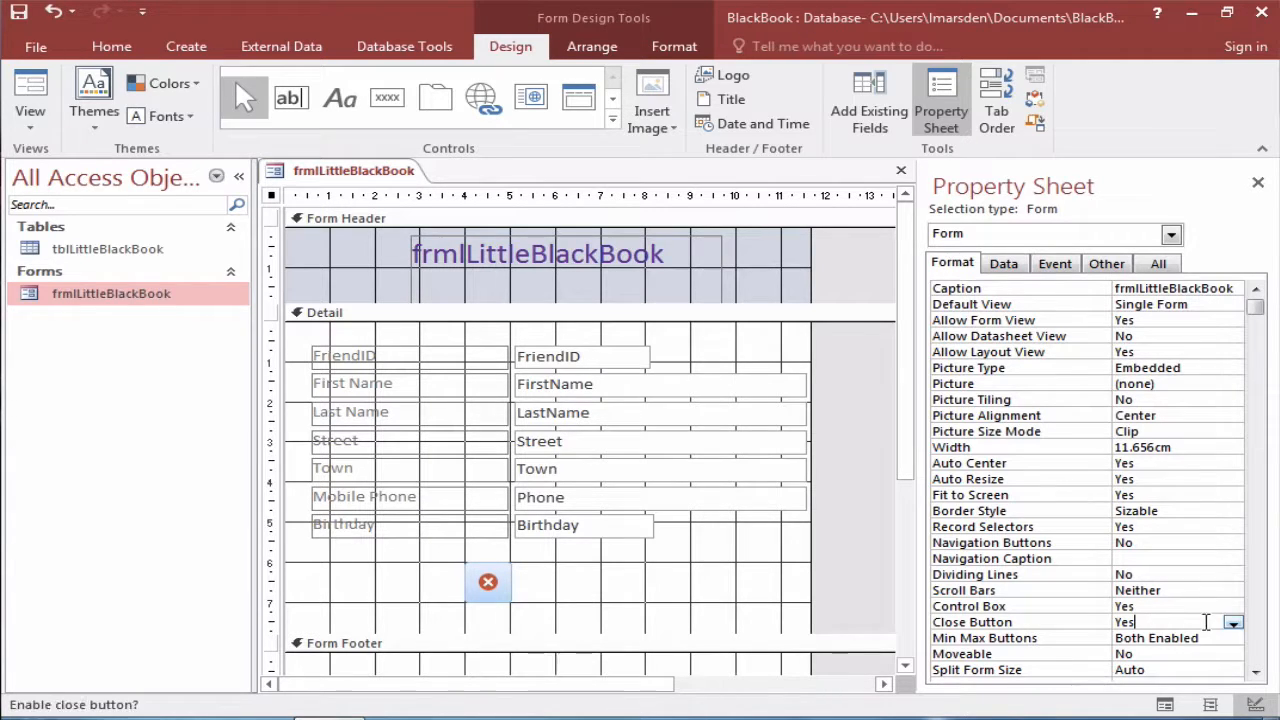
pyautogui.click(1233, 623)
pyautogui.click(1230, 648)
# Show the form in Form View and test the stop button by closing the form with it.
pyautogui.click(30, 88)
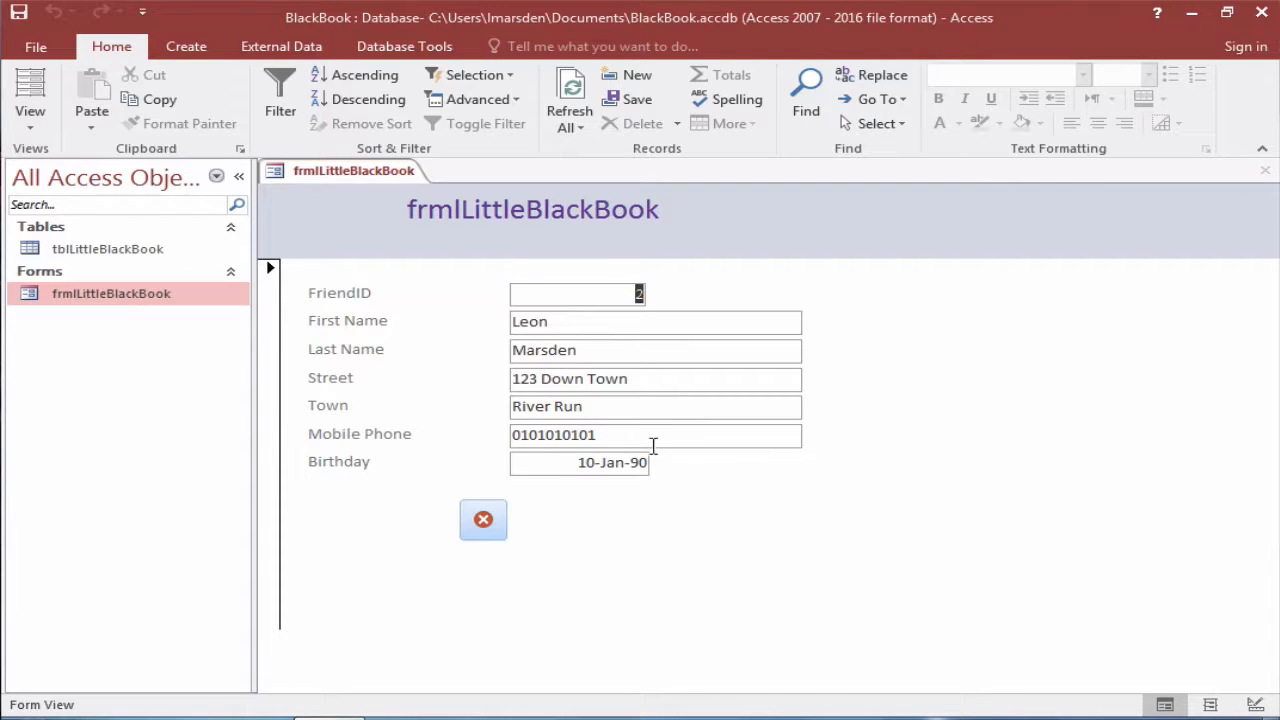
pyautogui.click(481, 521)
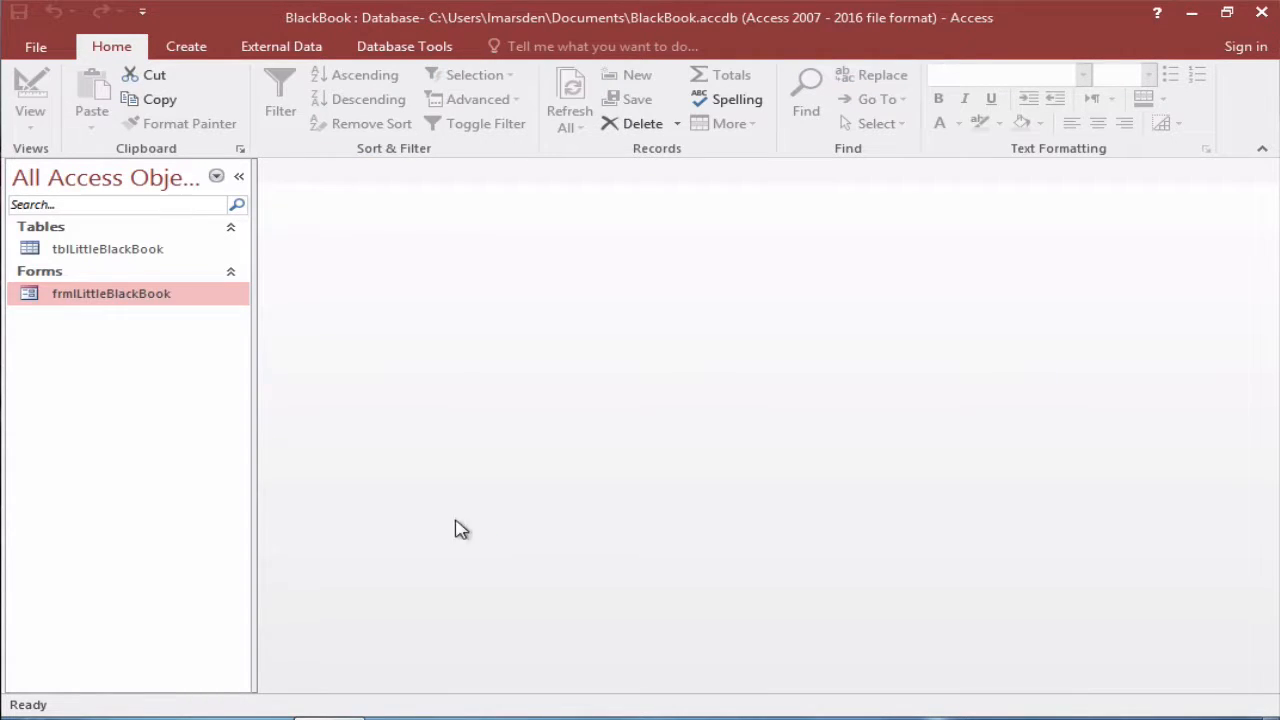
# Open frmlLittleBlackBook in Design View and draw a command button about 0.9 cm square immediately beside the stop button.
pyautogui.doubleClick(151, 295)
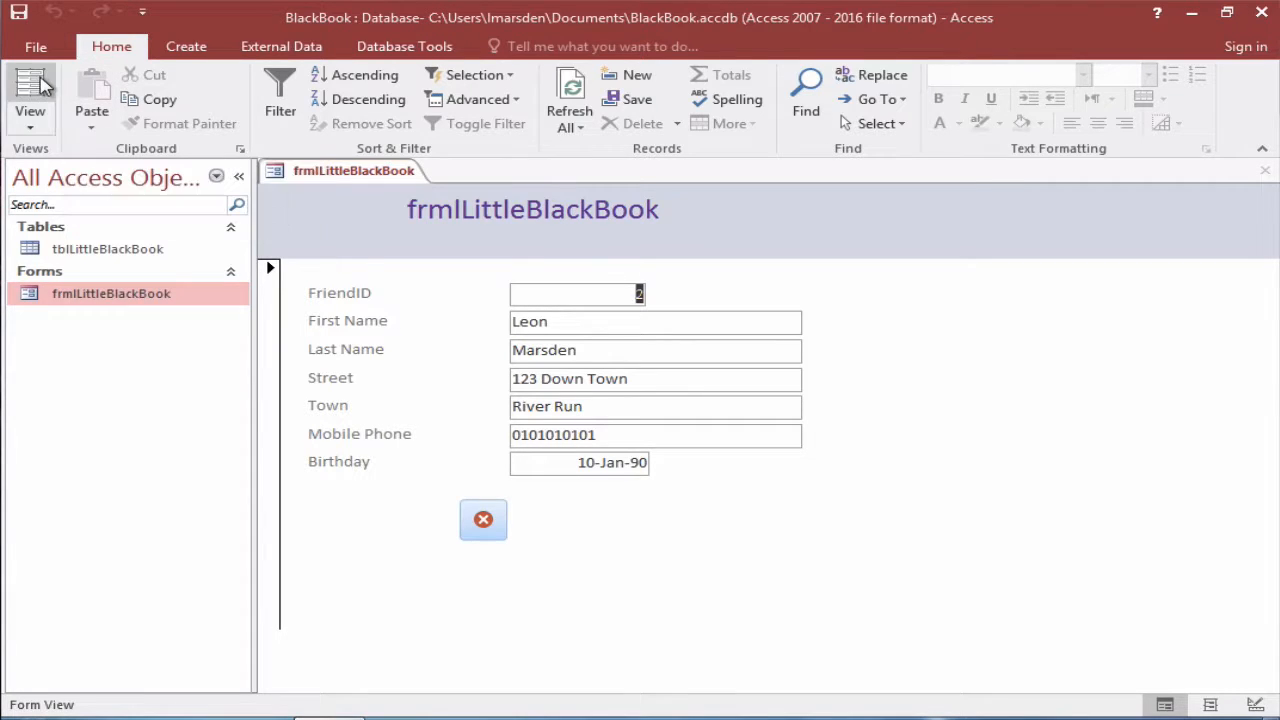
pyautogui.click(30, 88)
pyautogui.click(33, 125)
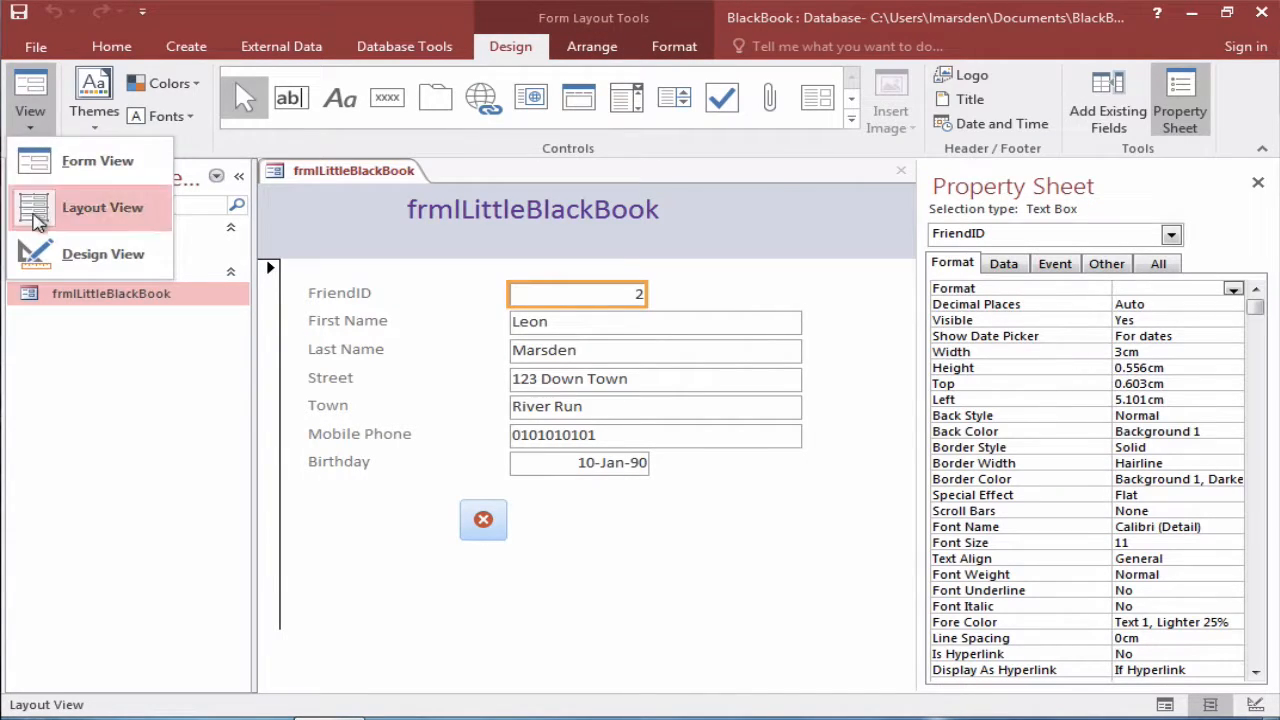
pyautogui.click(100, 254)
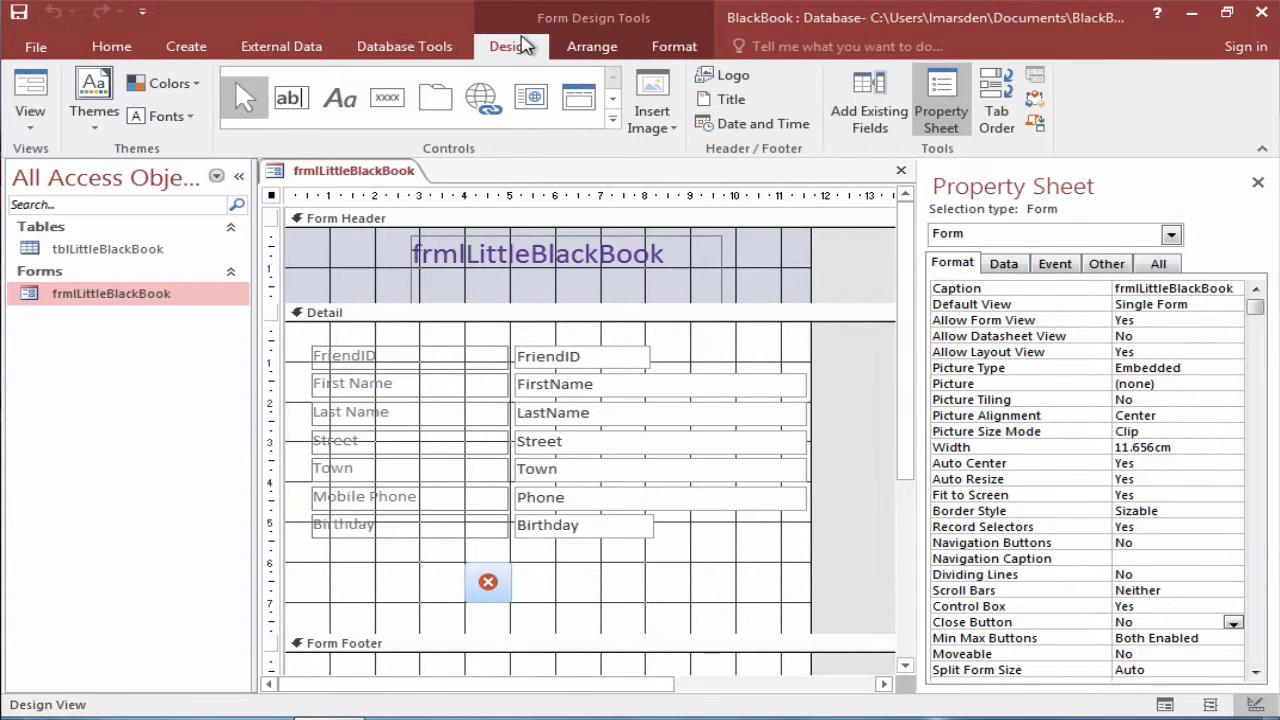
pyautogui.click(390, 110)
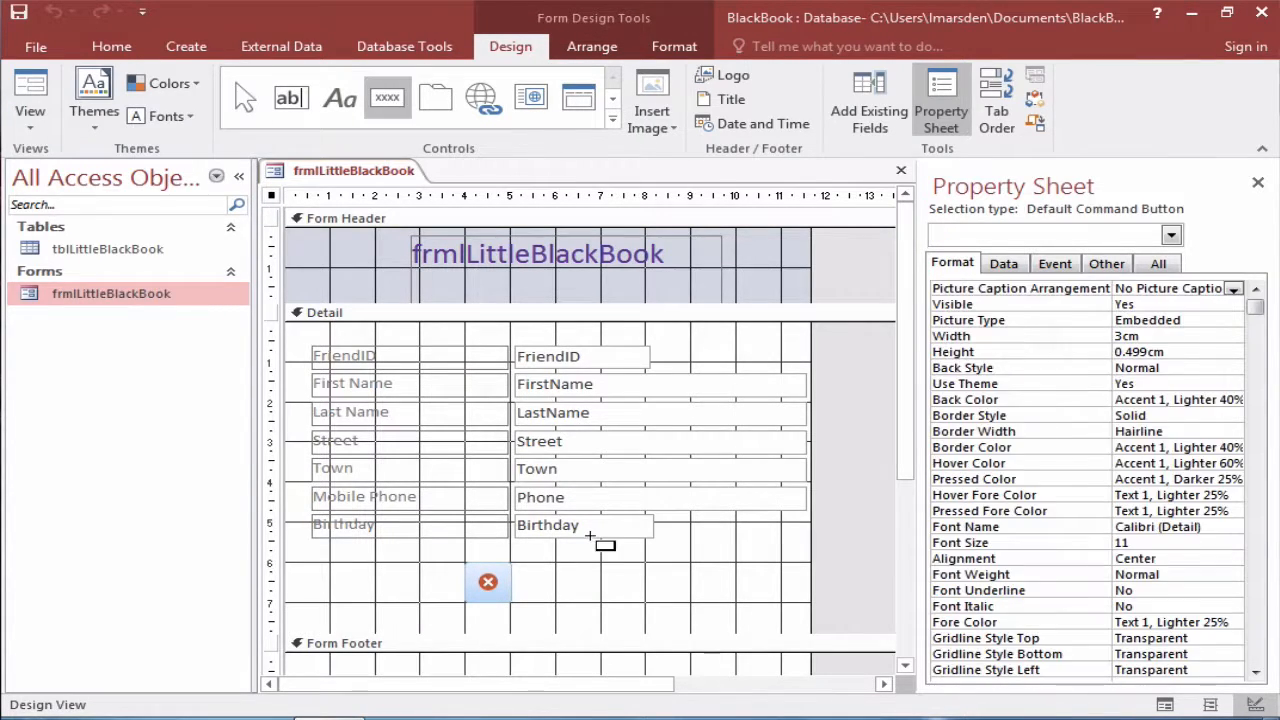
pyautogui.moveTo(514, 566); pyautogui.dragTo(557, 605)
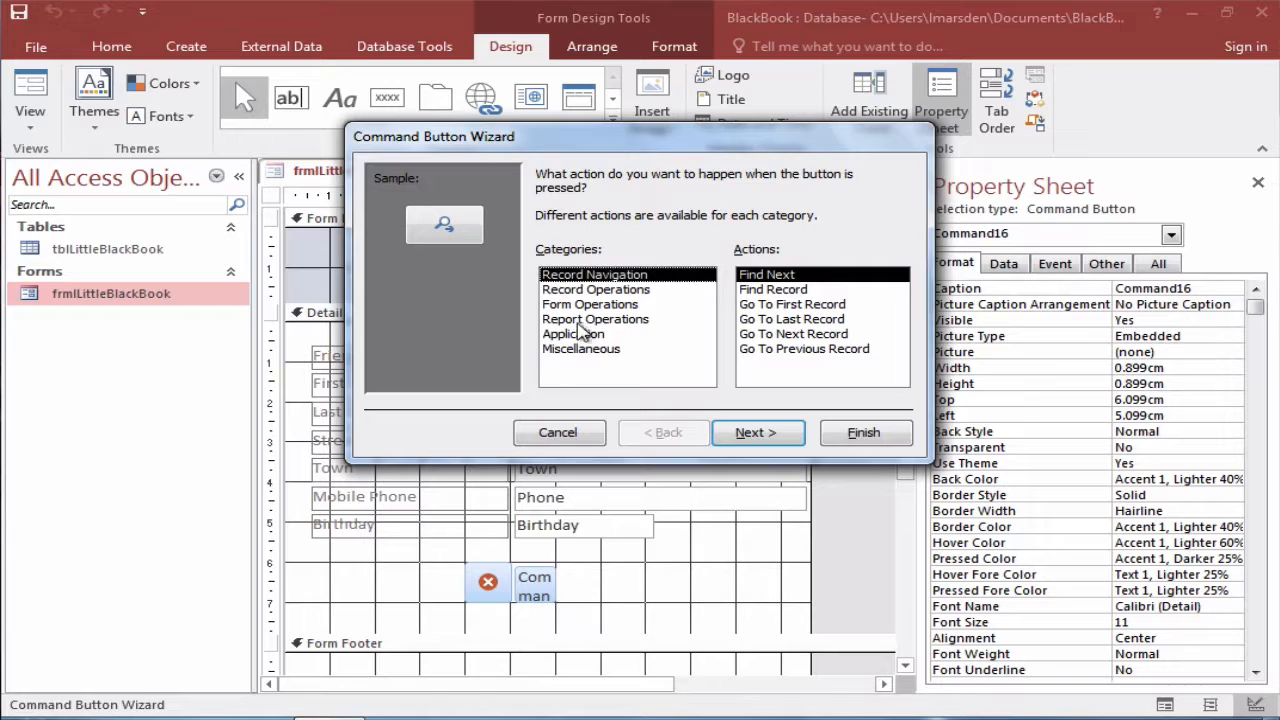
# Assign the Go To Next Record action to the new command button, name it btnNext and finish the wizard.
pyautogui.click(775, 333)
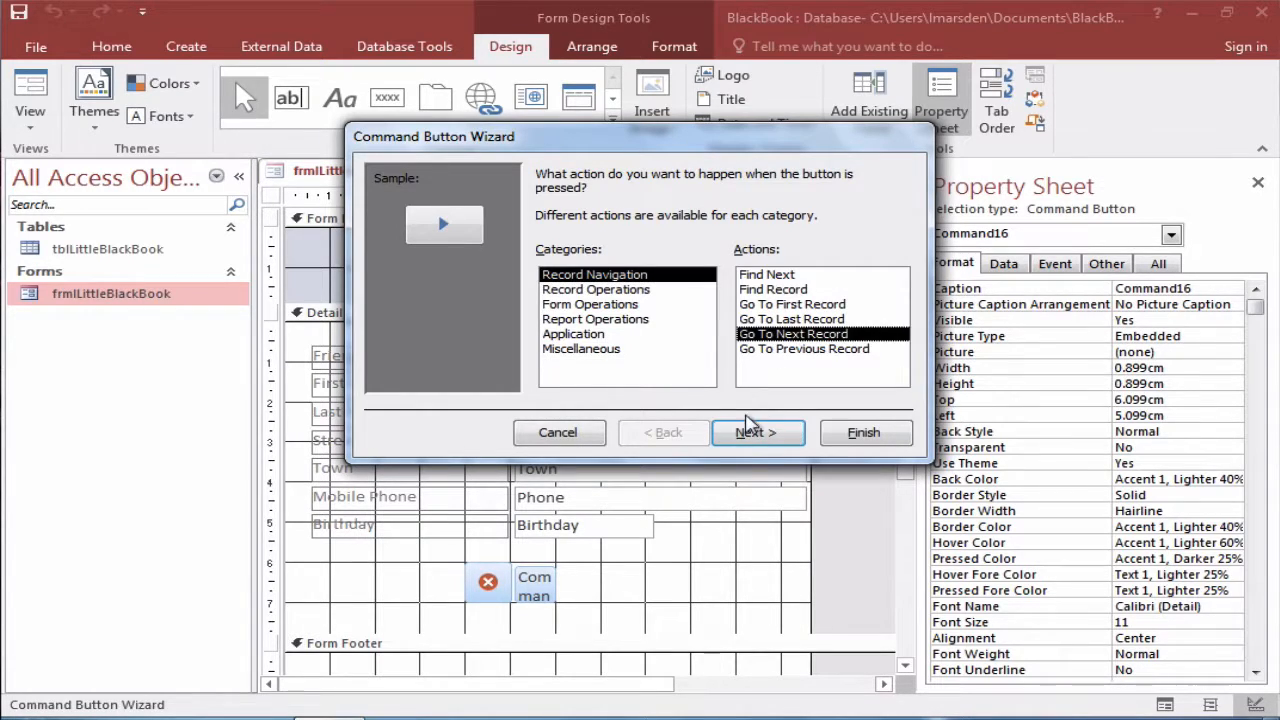
pyautogui.click(745, 430)
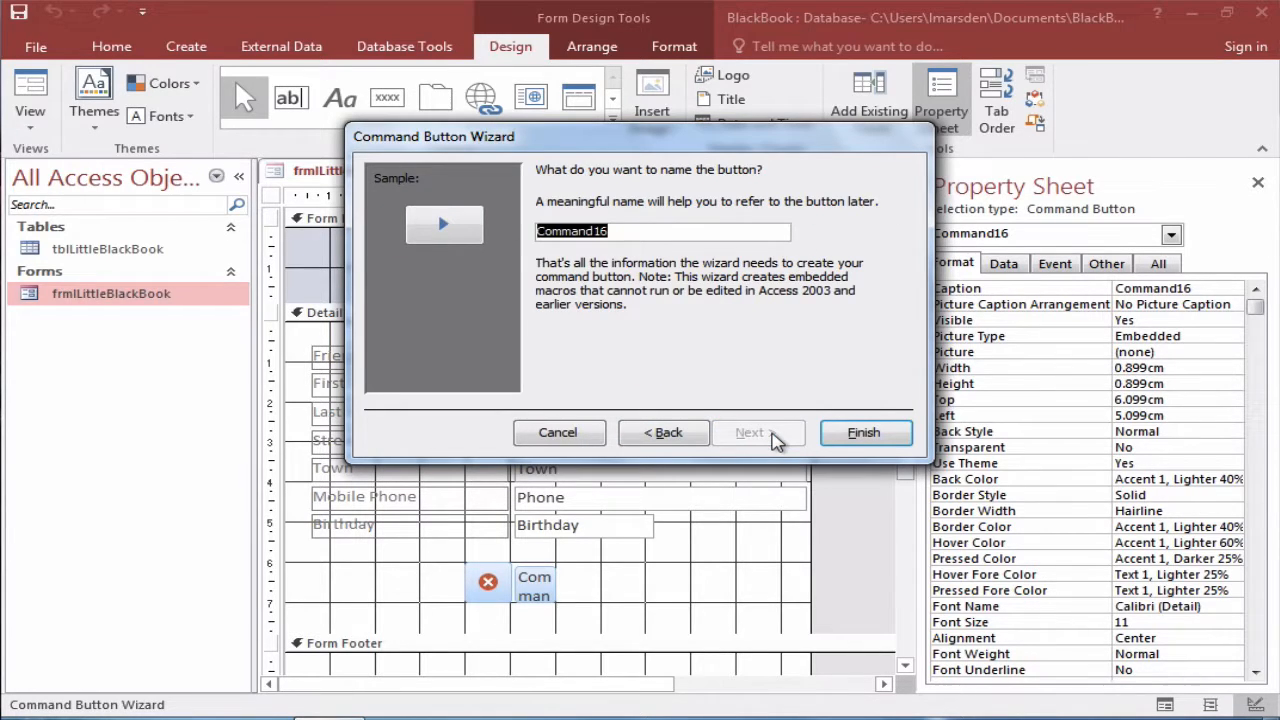
pyautogui.write('bt')
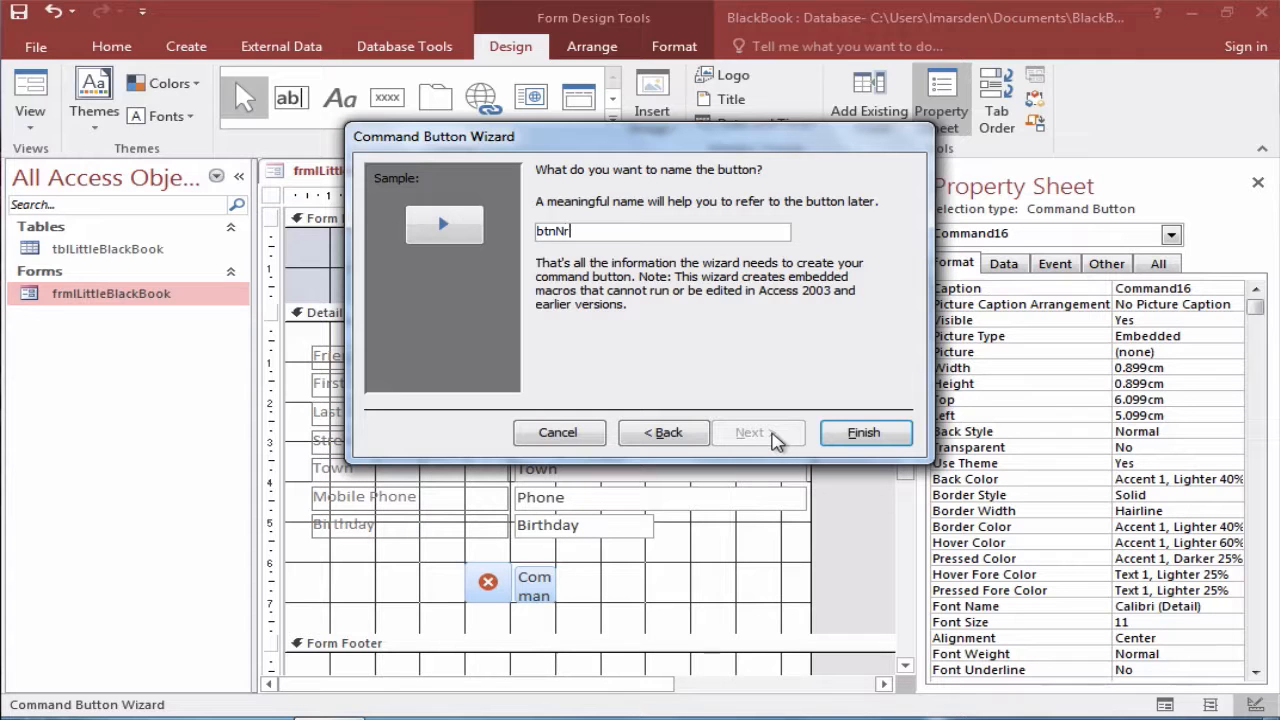
pyautogui.write('nNext')
pyautogui.click(864, 433)
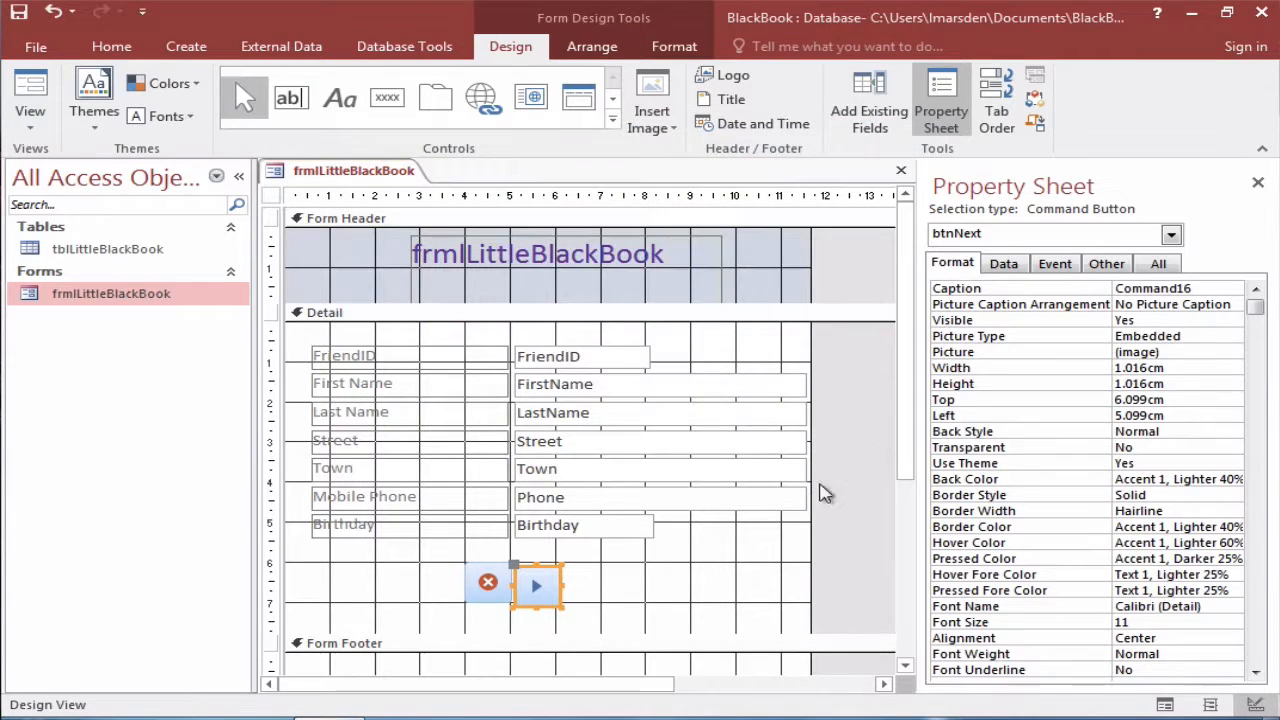
# Align the next-record button with the stop button, at about 5 cm from the left and 6 cm from the top.
pyautogui.click(588, 602)
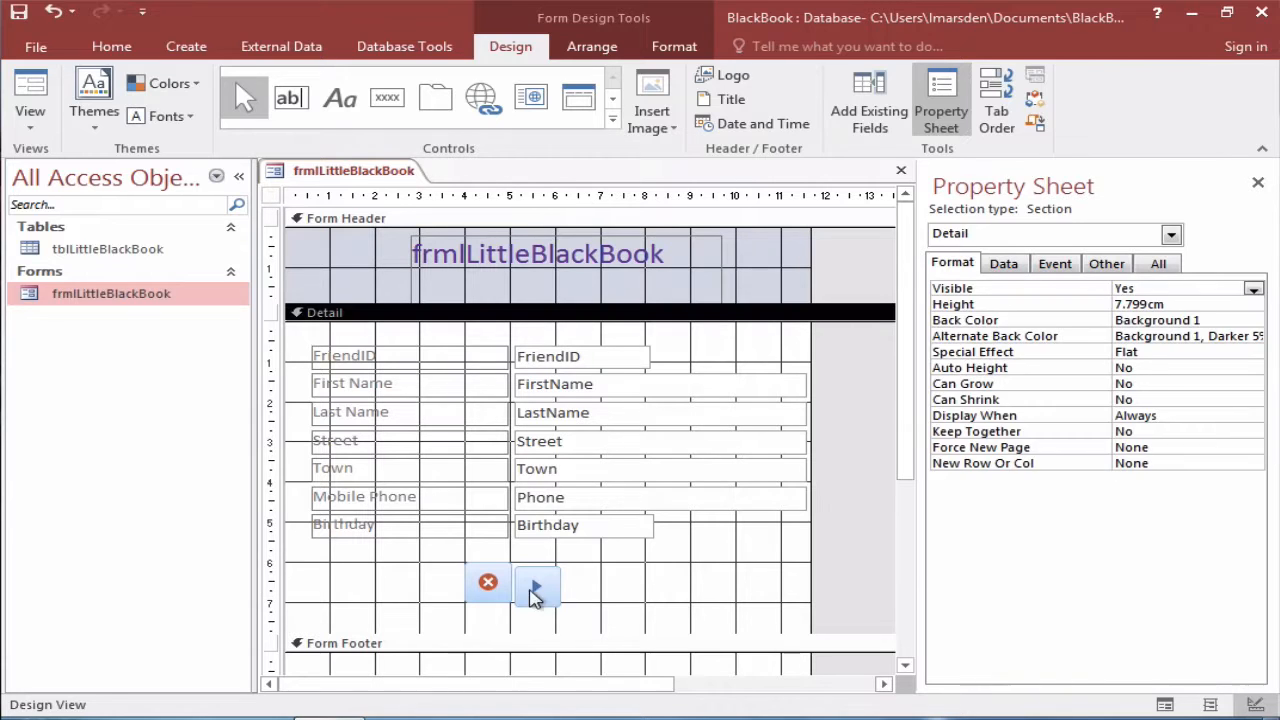
pyautogui.click(538, 582)
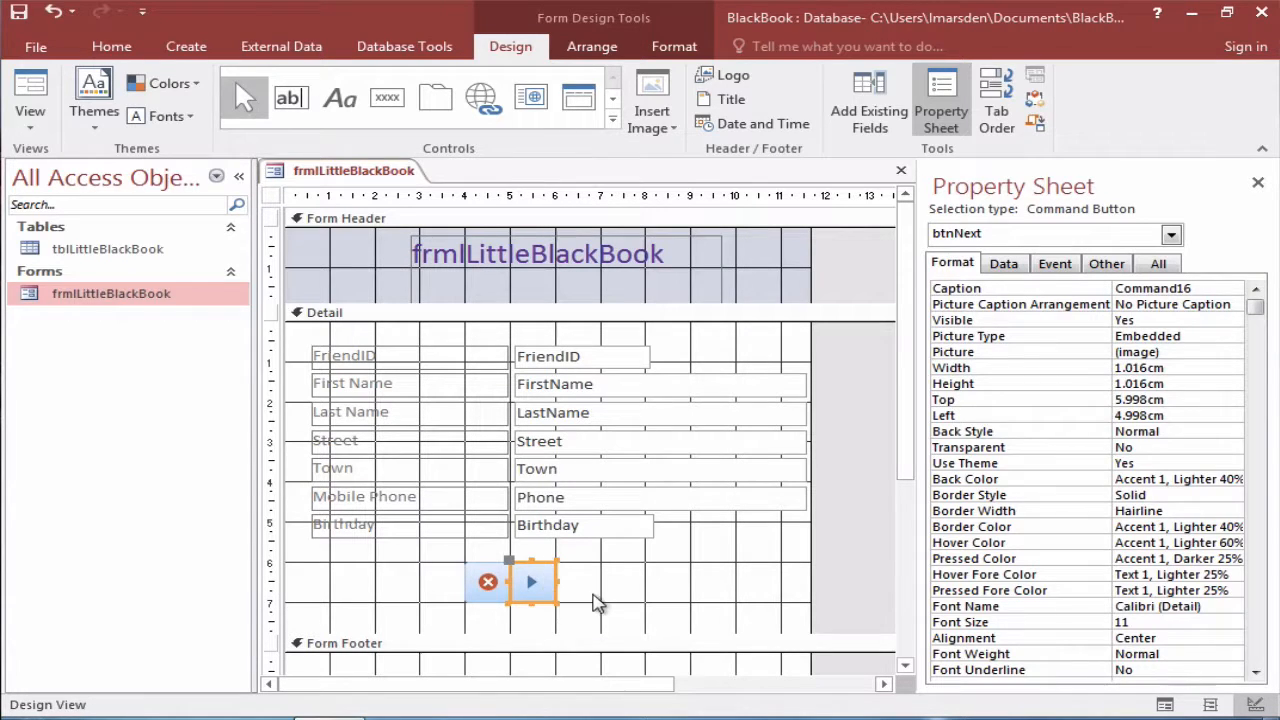
pyautogui.click(594, 602)
# Test the next-record and stop buttons in Form View, saving the form's design changes on closing.
pyautogui.click(30, 95)
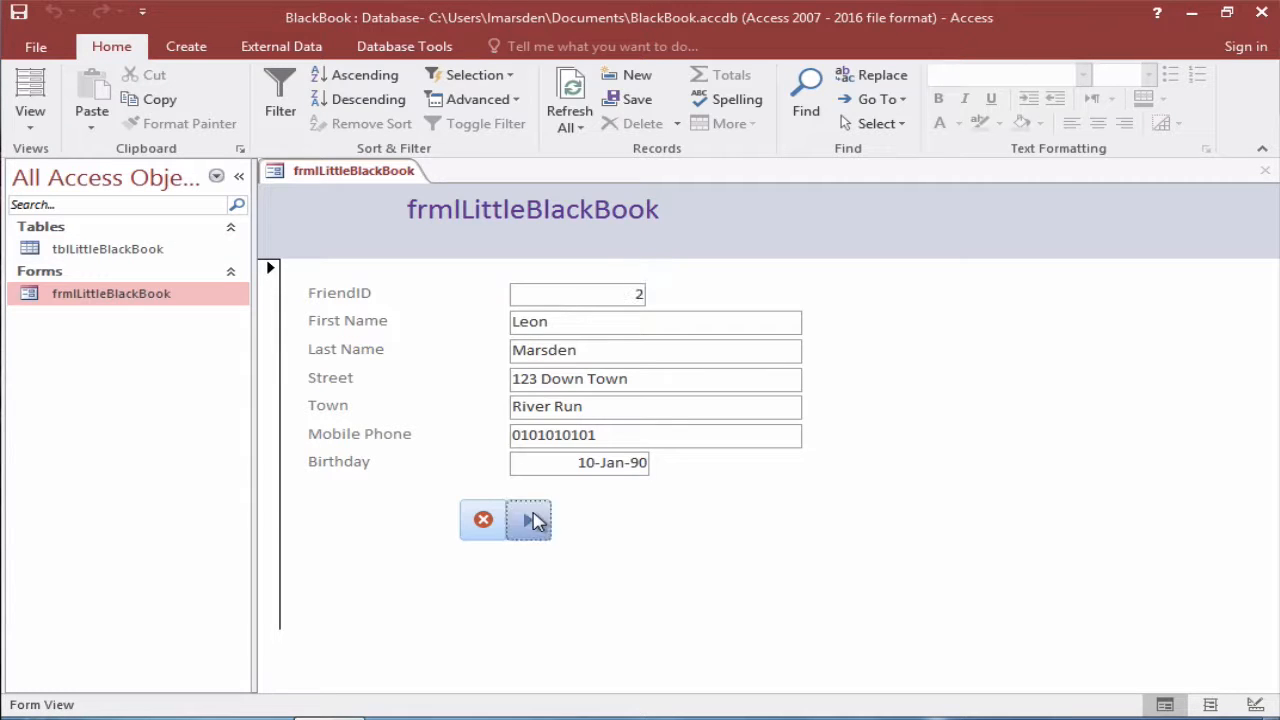
pyautogui.click(532, 519)
pyautogui.click(533, 519)
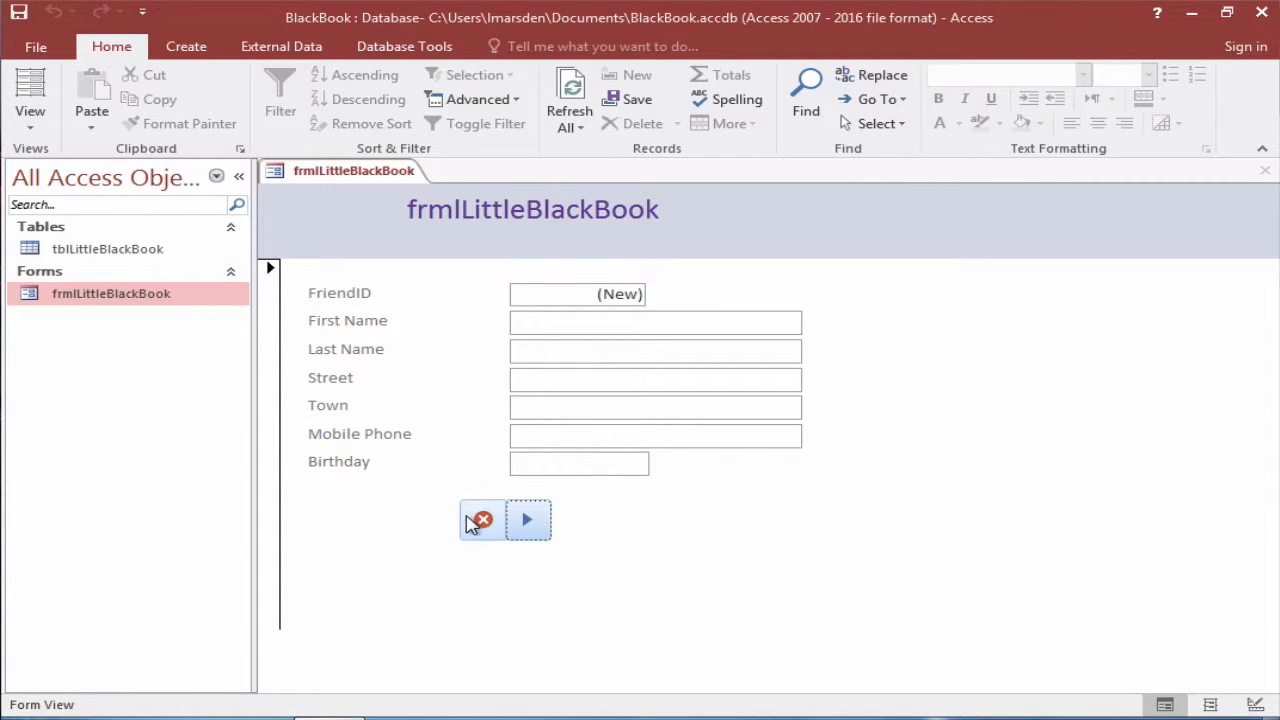
pyautogui.click(482, 521)
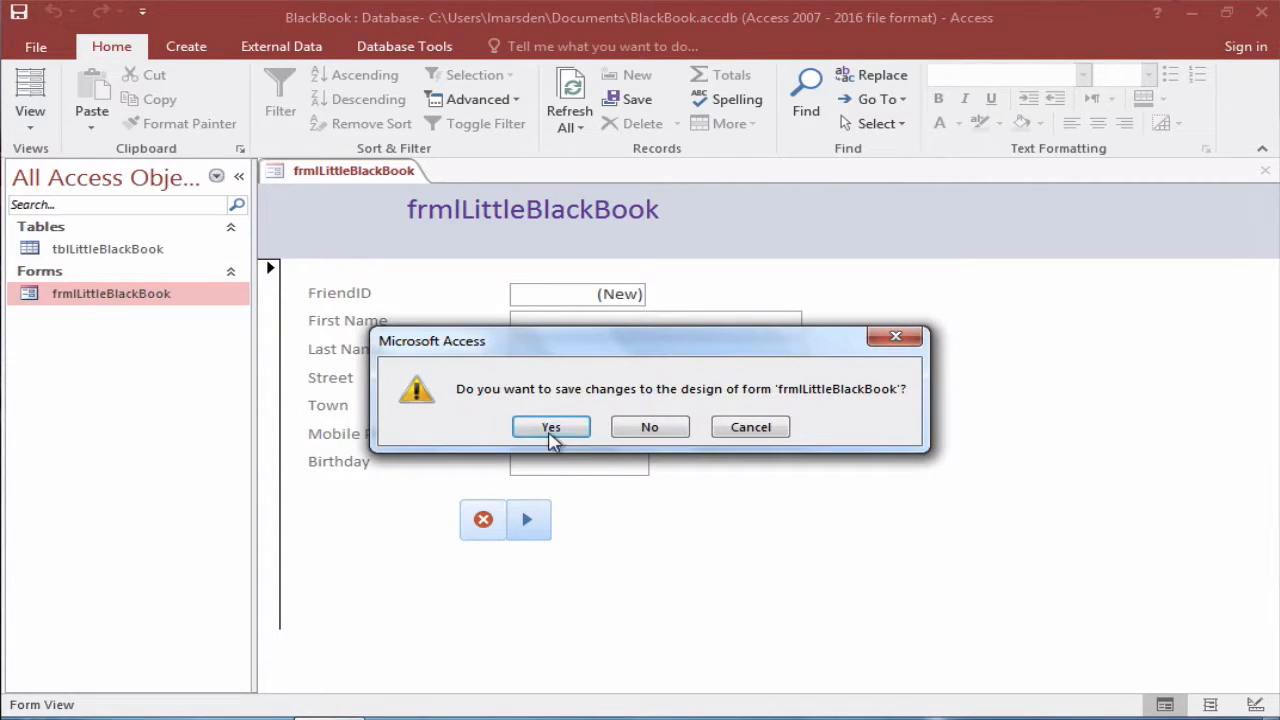
pyautogui.click(549, 430)
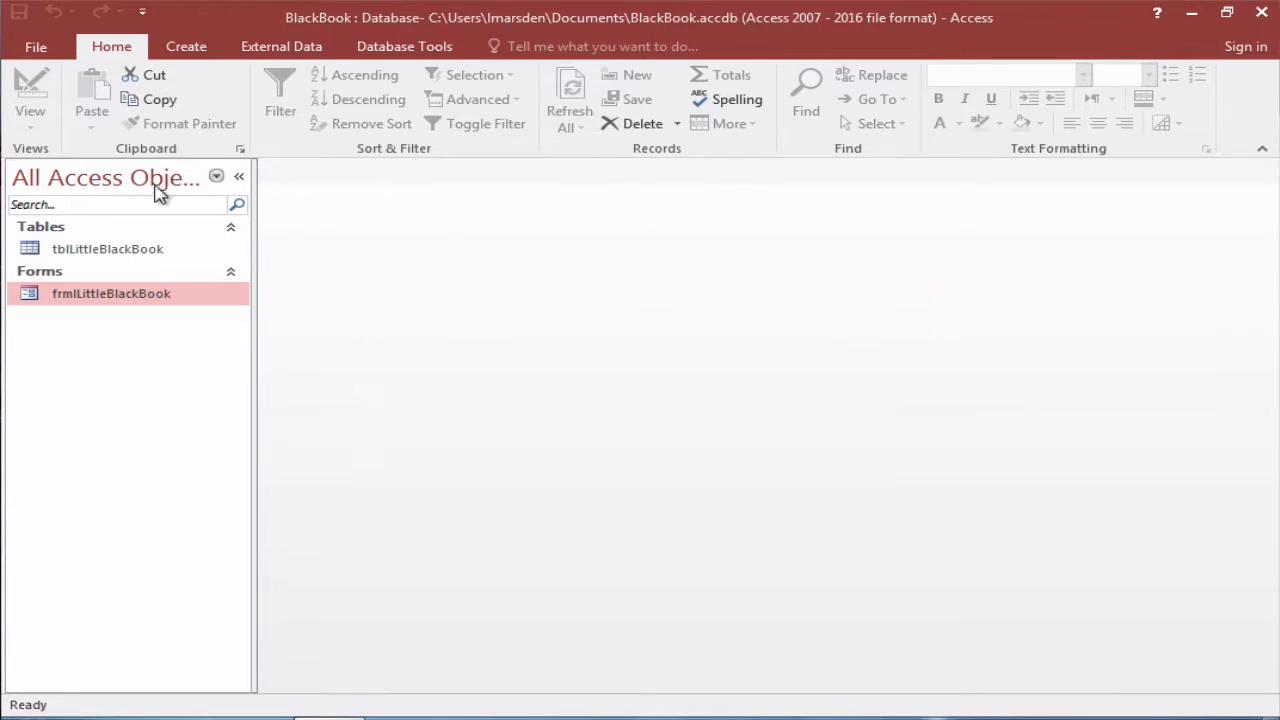
# Reopen frmlLittleBlackBook in Design View and place another command button below the fields, about 3 cm from the left and 6.1 cm from the top.
pyautogui.doubleClick(86, 295)
pyautogui.click(533, 524)
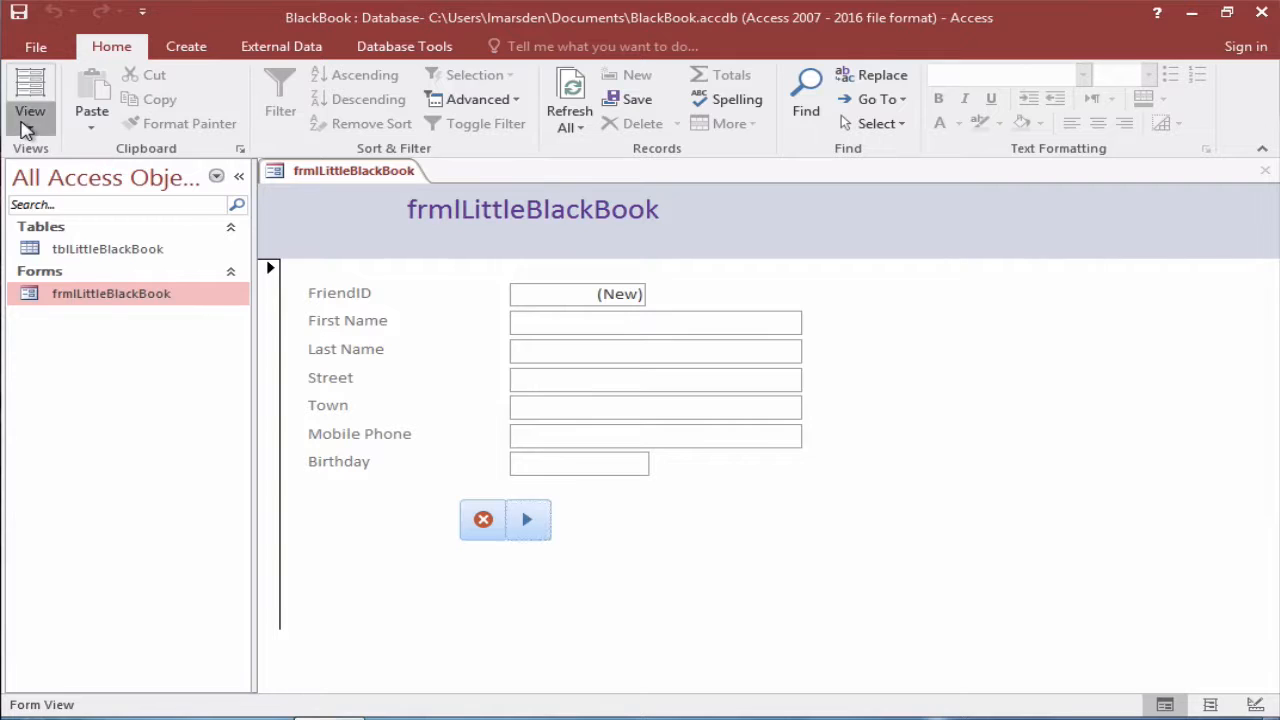
pyautogui.click(30, 120)
pyautogui.click(60, 252)
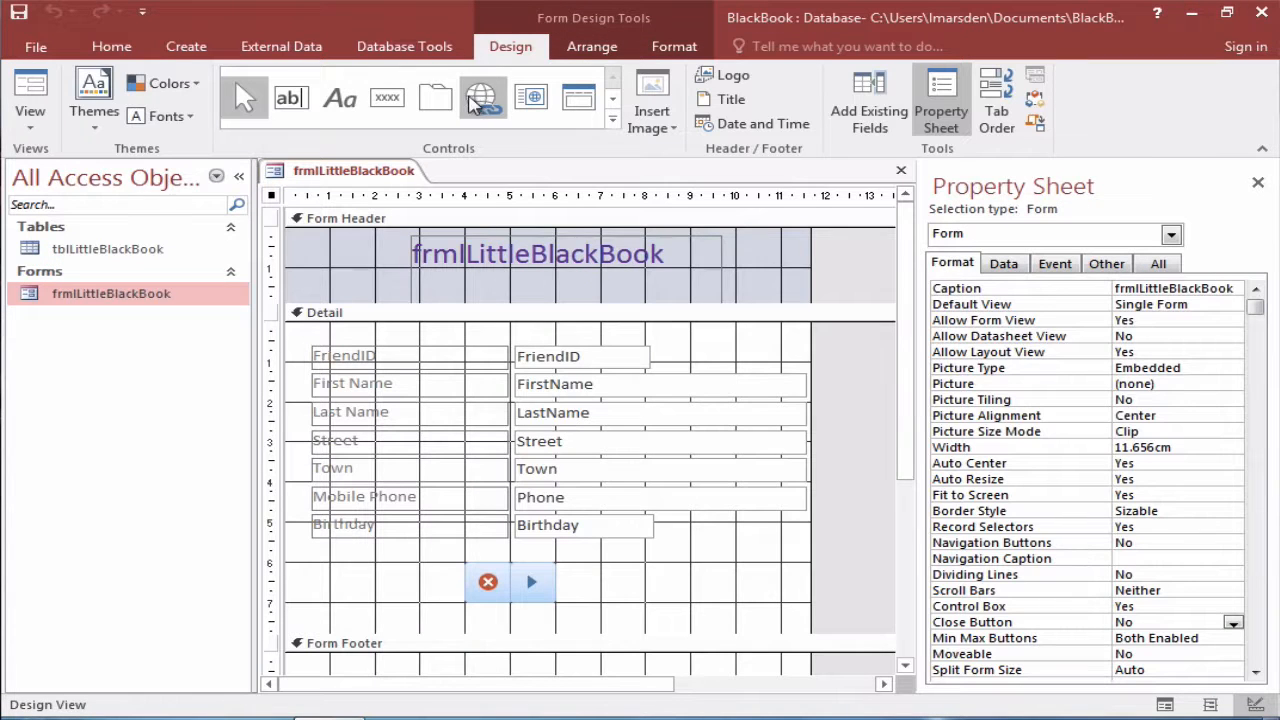
pyautogui.click(379, 101)
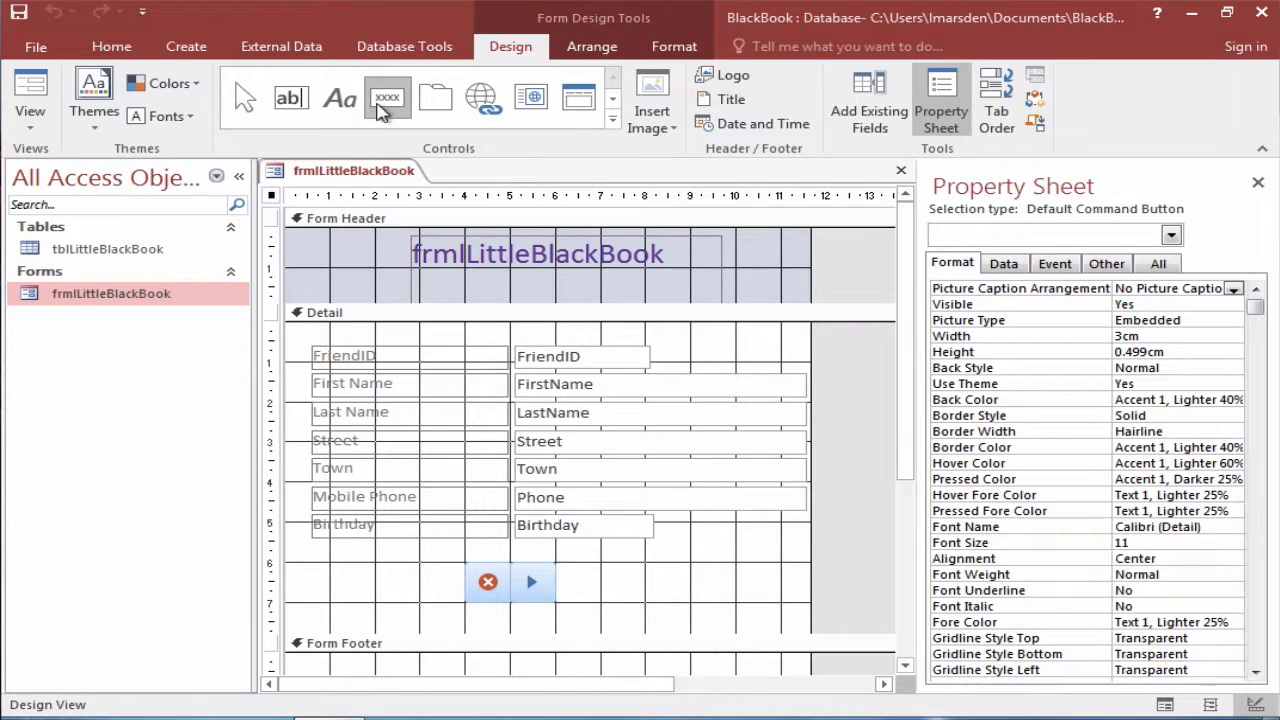
pyautogui.click(420, 567)
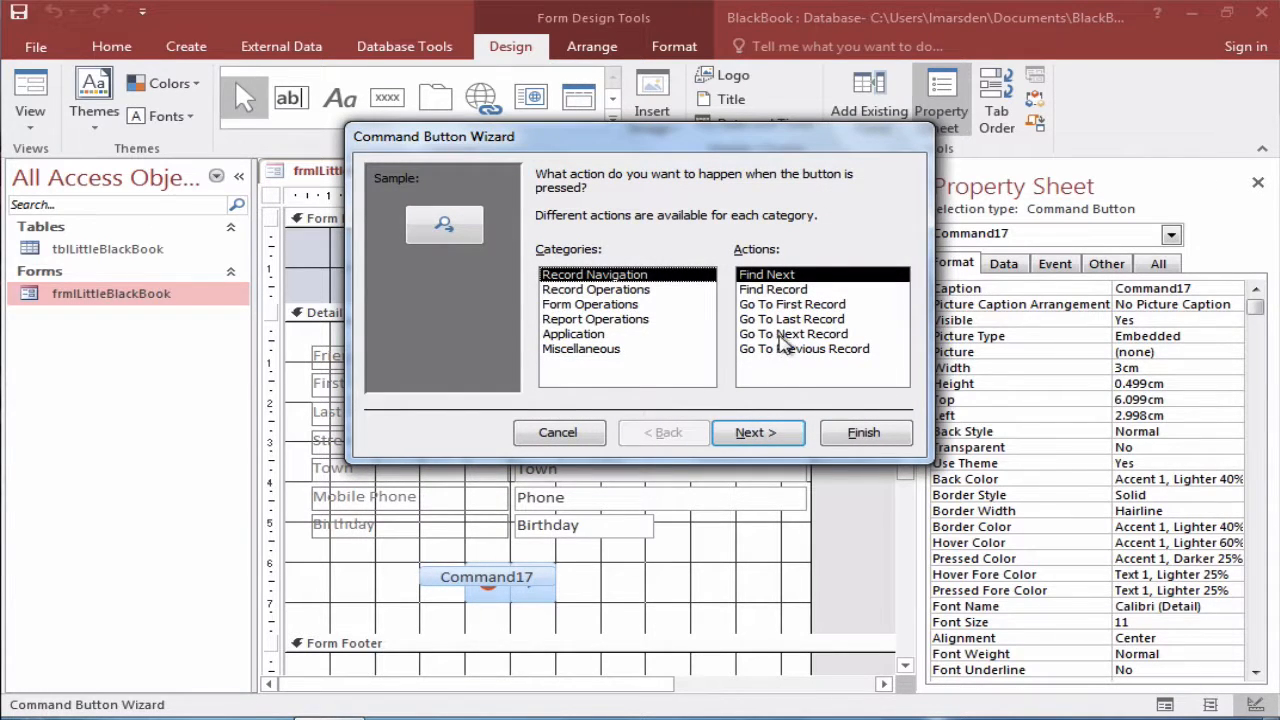
# Give the new button the Go To Previous Record action and Go To Previous picture, name it btnPrevious and finish the wizard.
pyautogui.click(785, 350)
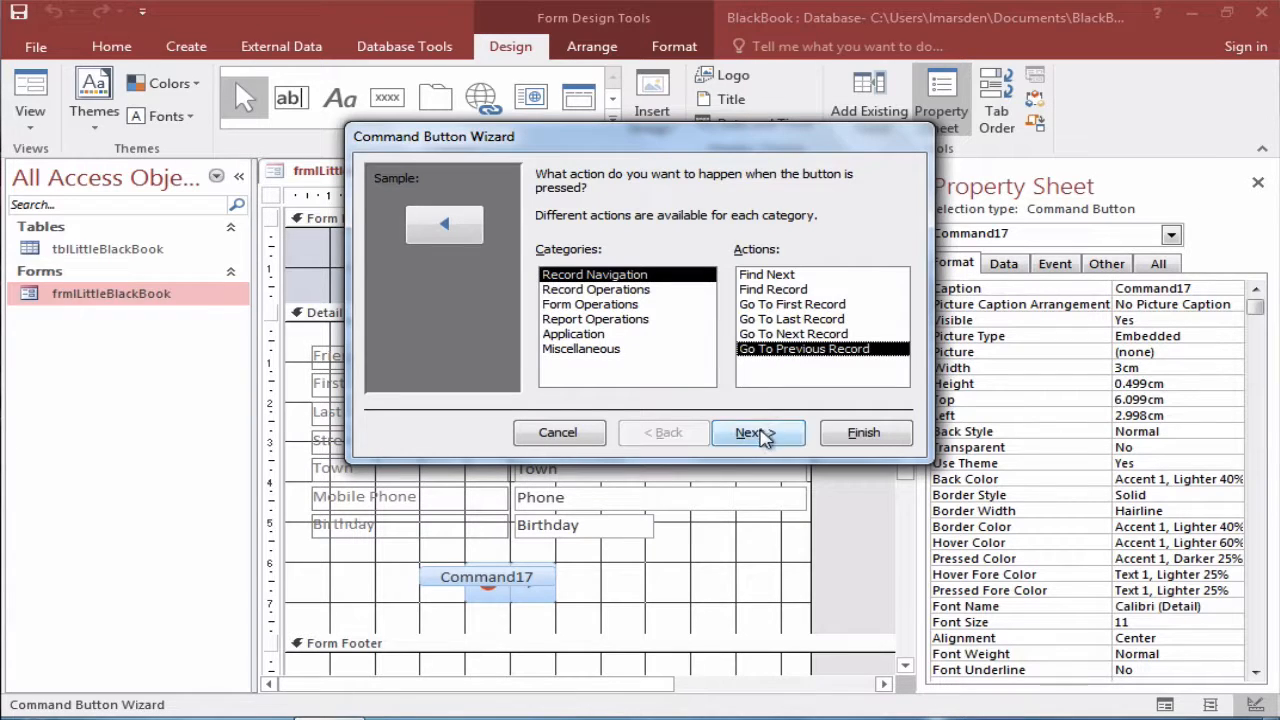
pyautogui.click(752, 433)
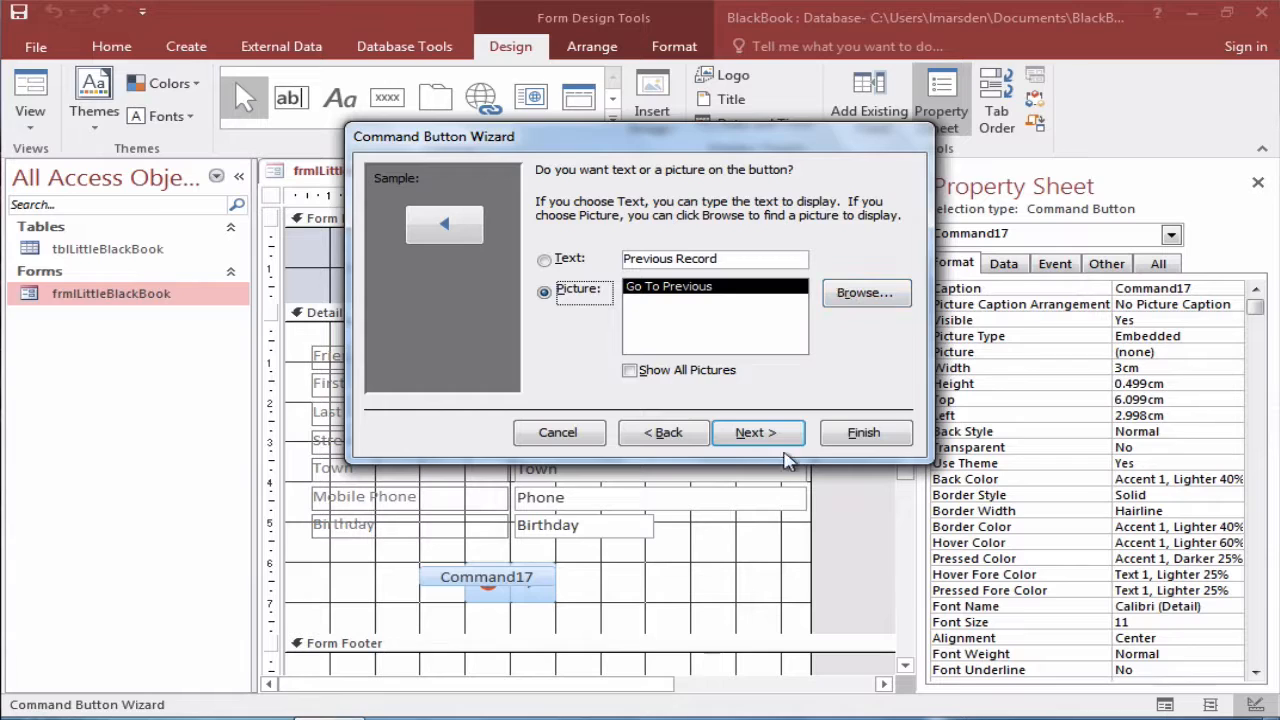
pyautogui.click(789, 445)
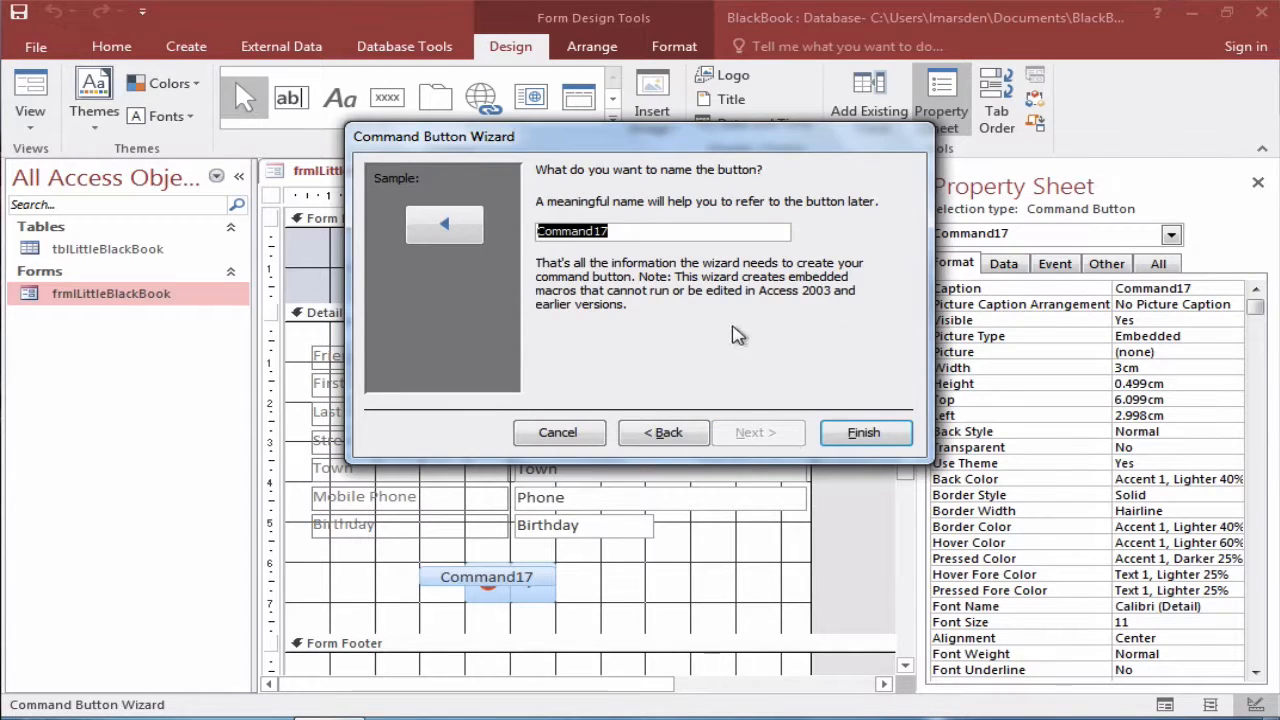
pyautogui.write('btn')
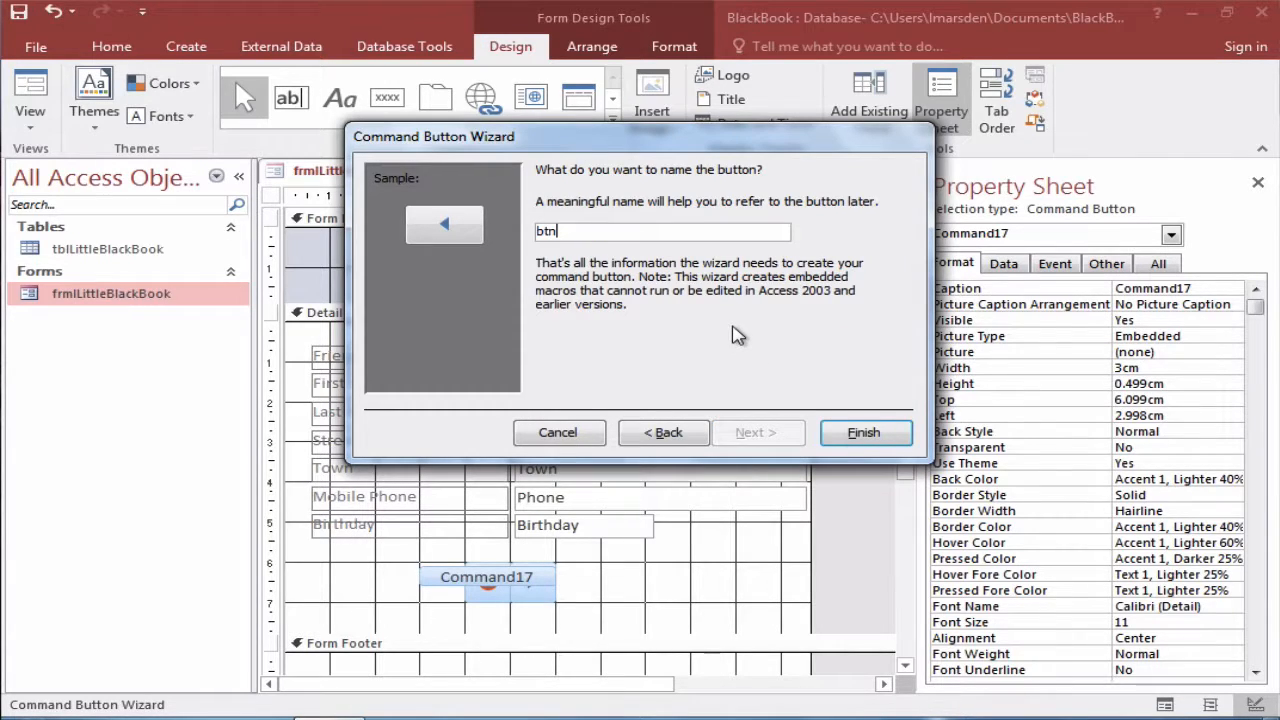
pyautogui.write('Previous')
pyautogui.press('Return')
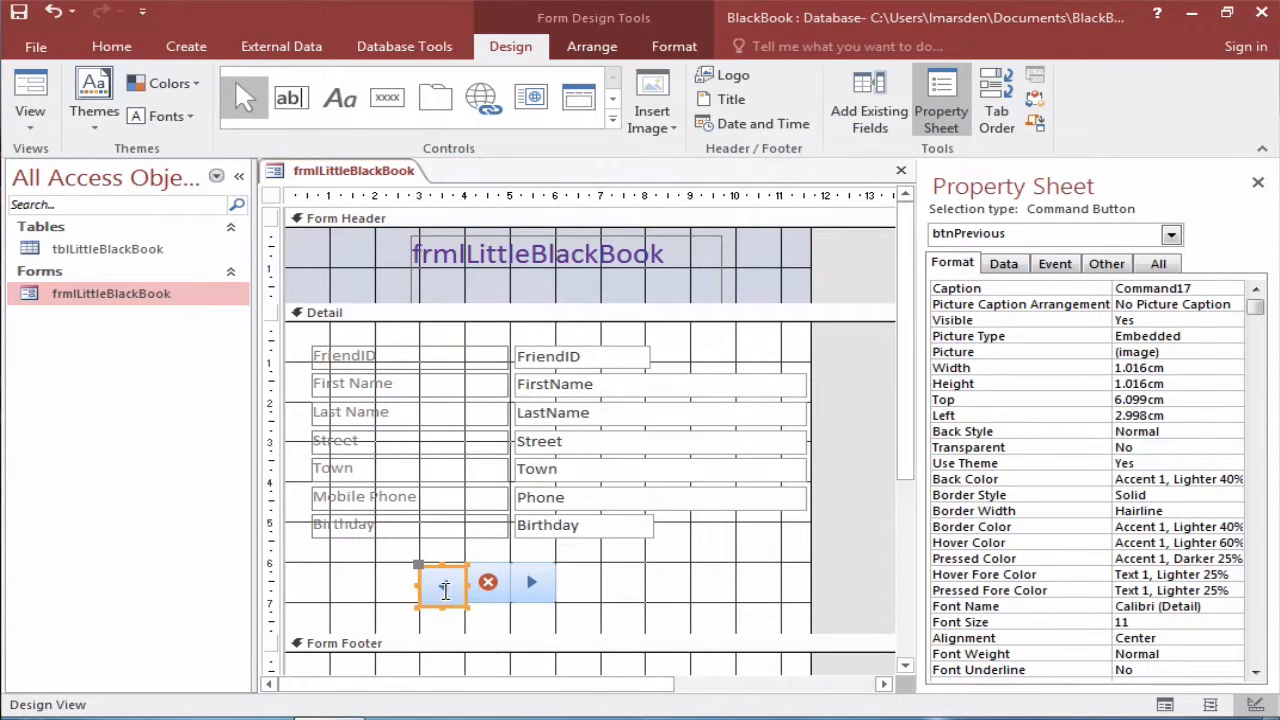
# Align the previous-record button with the stop button, at about 3 cm from the left and 6 cm from the top.
pyautogui.click(445, 590)
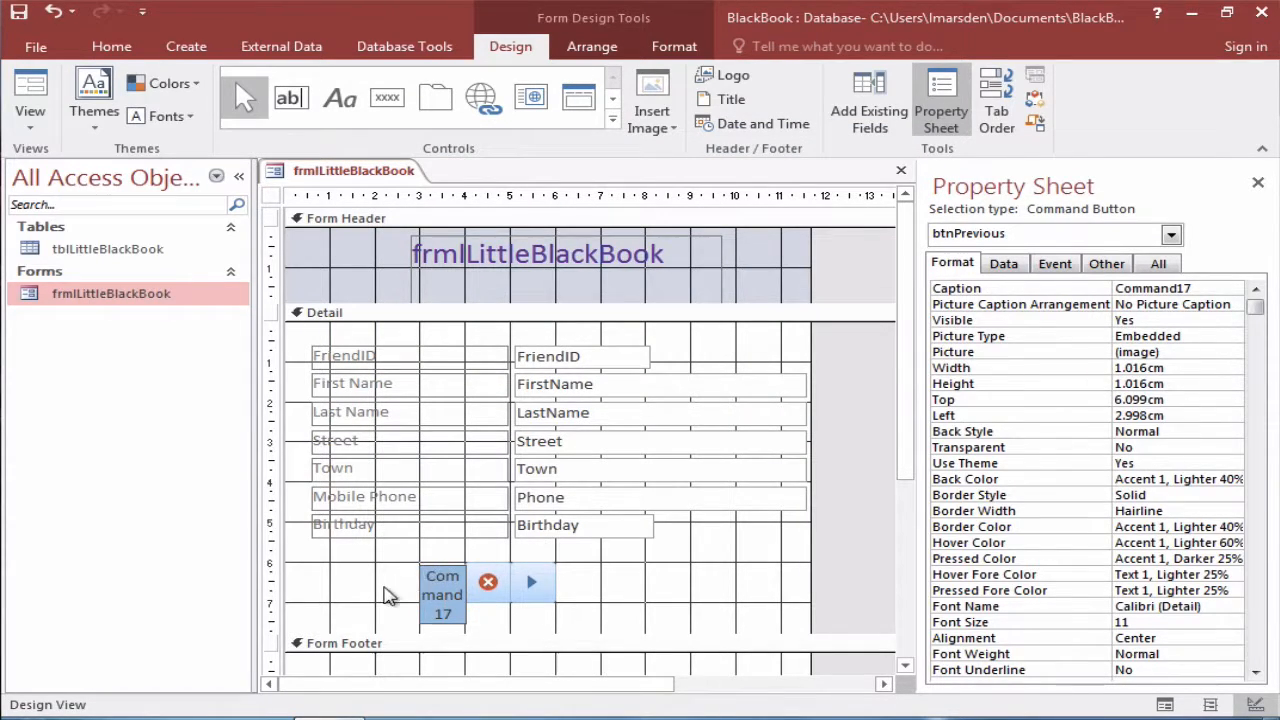
pyautogui.click(386, 594)
pyautogui.click(438, 580)
pyautogui.moveTo(436, 572); pyautogui.dragTo(433, 566)
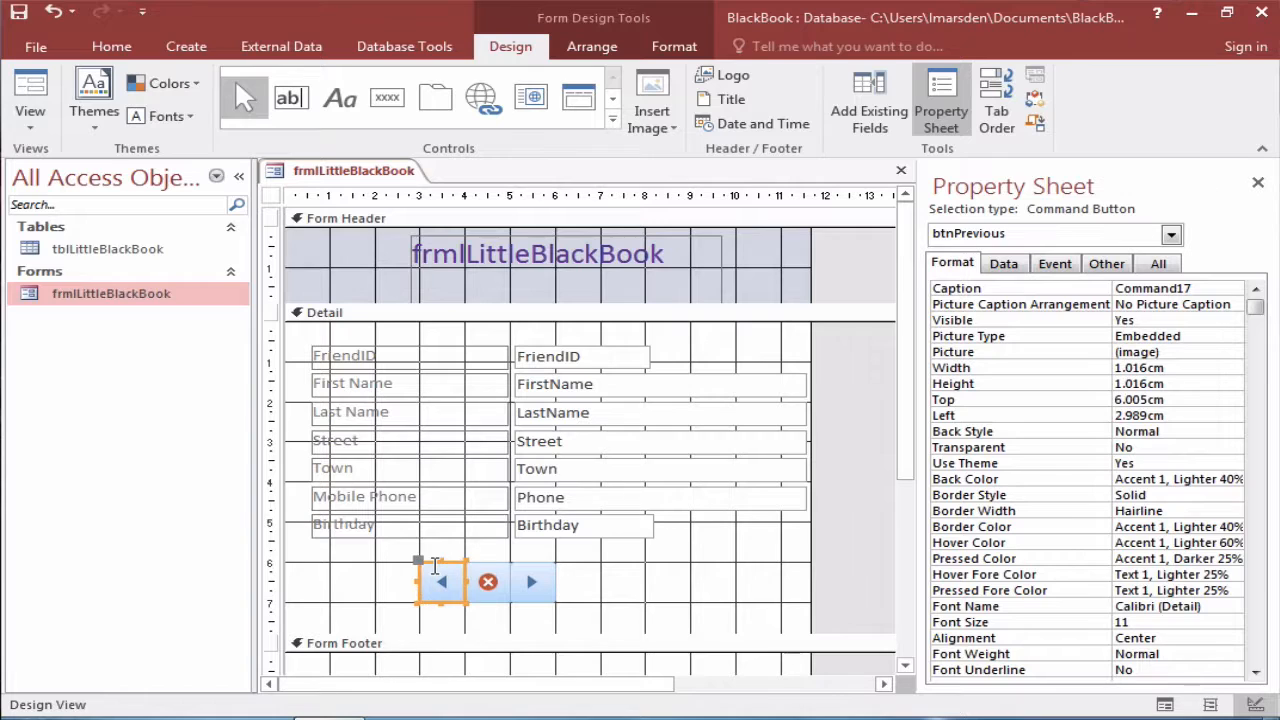
pyautogui.click(388, 580)
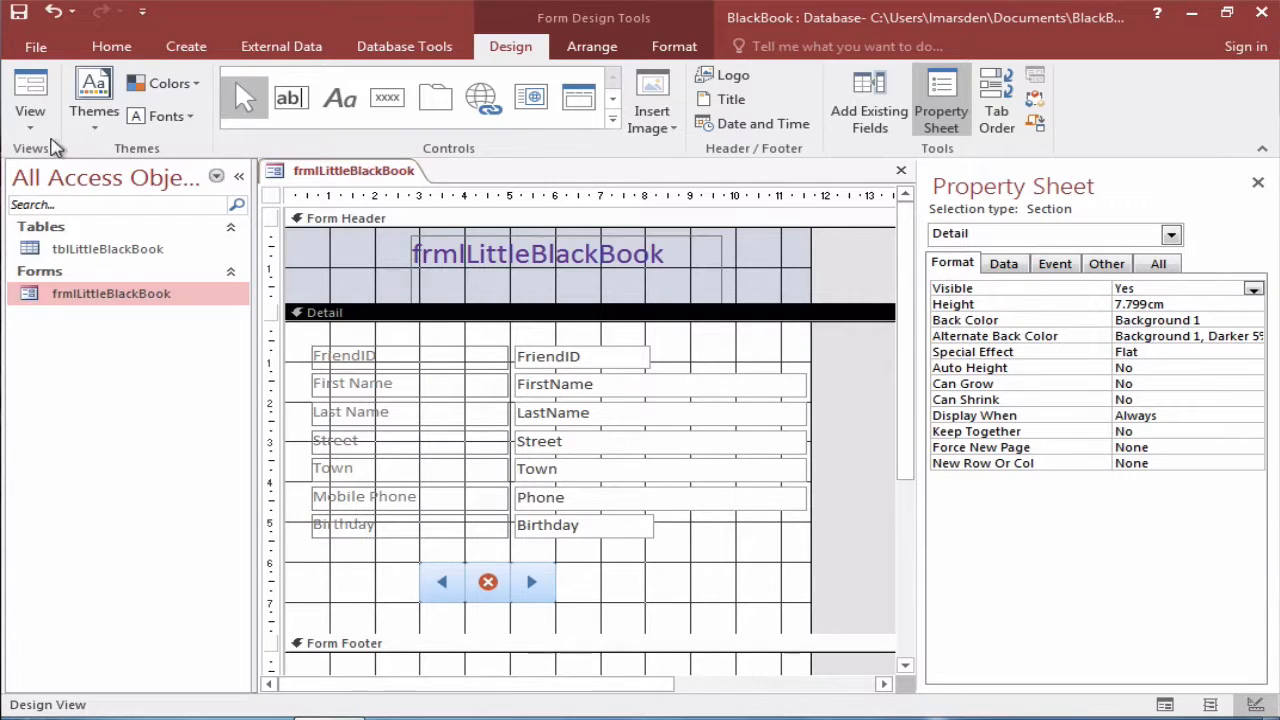
# Show the form in Form View and test the next-record, previous-record and stop buttons.
pyautogui.click(37, 87)
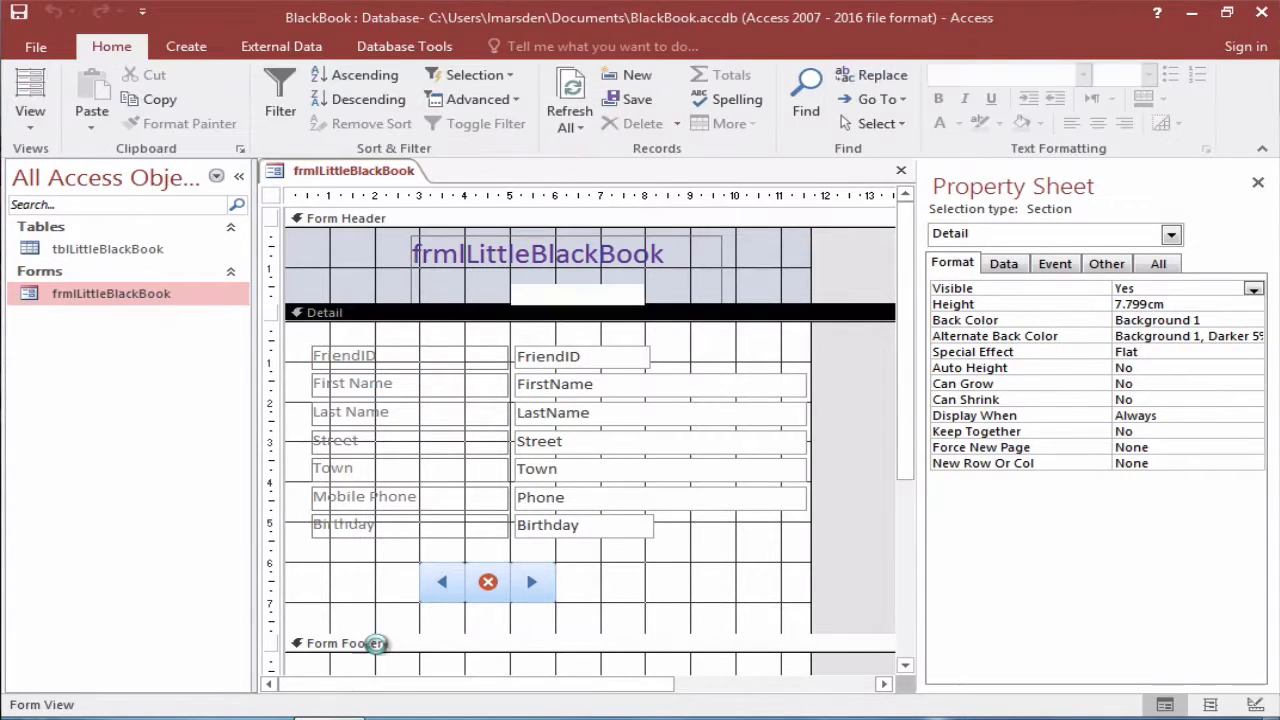
pyautogui.click(535, 524)
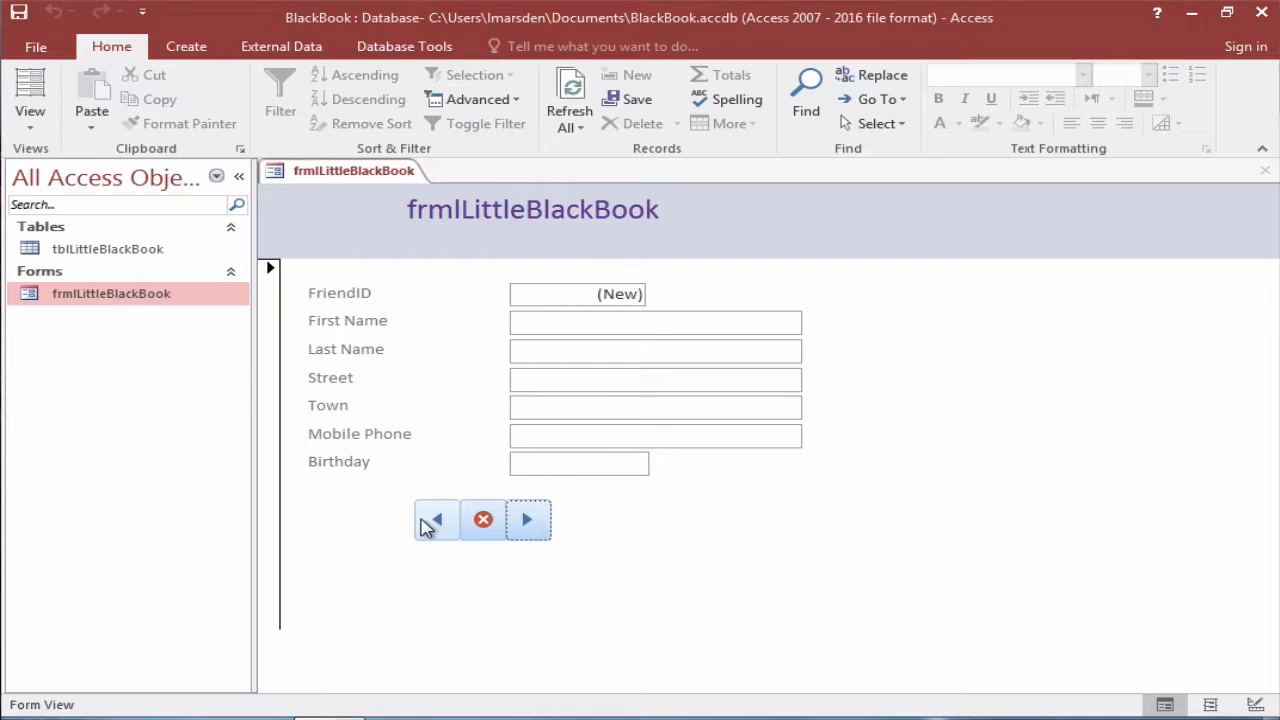
pyautogui.click(436, 520)
pyautogui.click(440, 521)
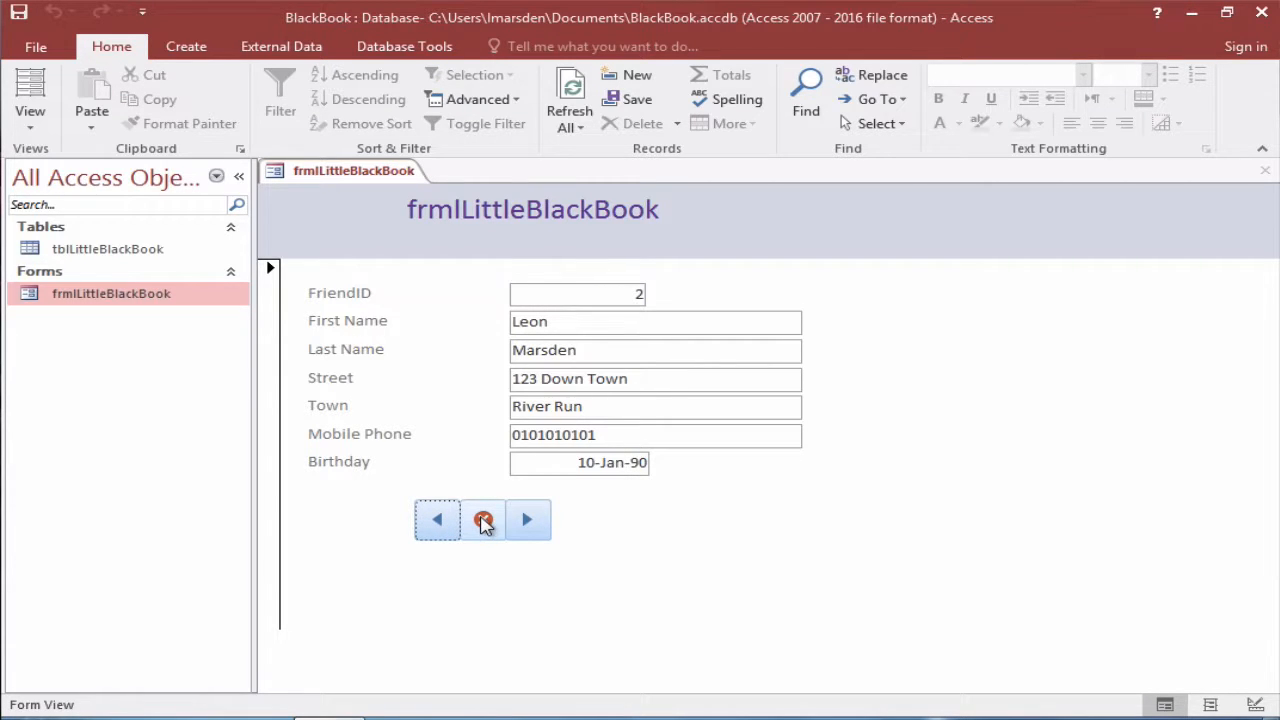
pyautogui.click(484, 520)
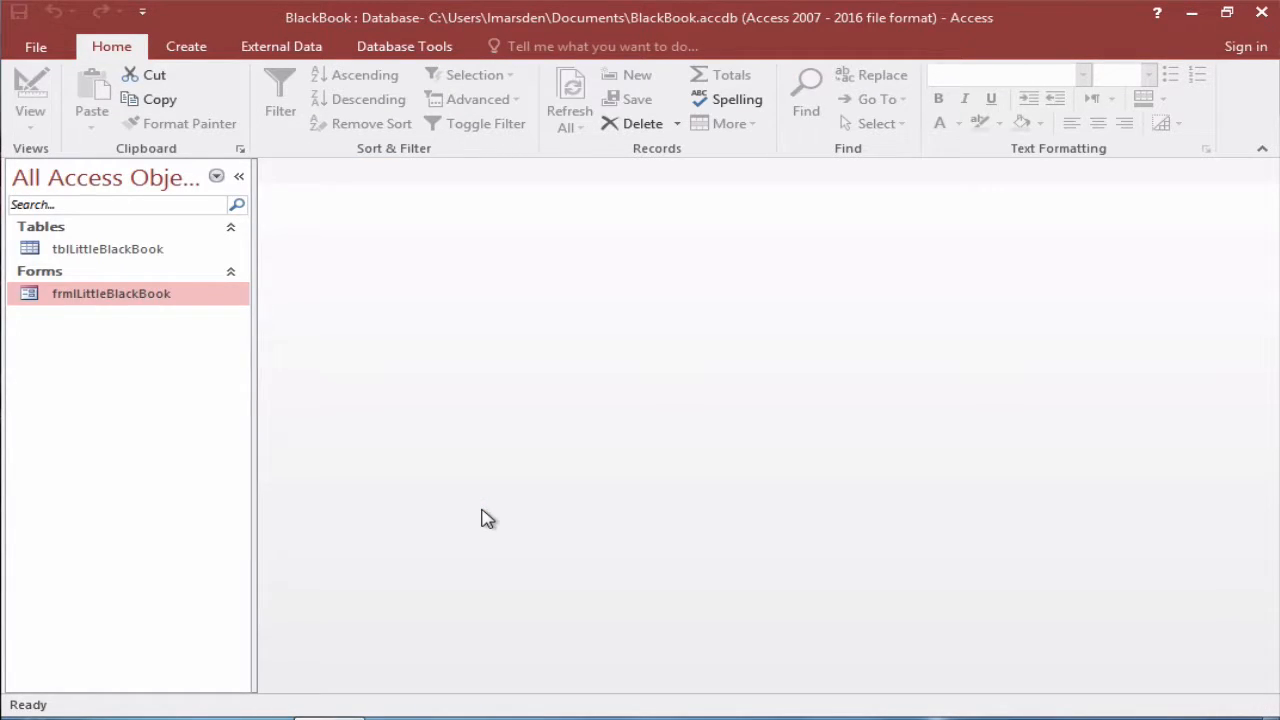